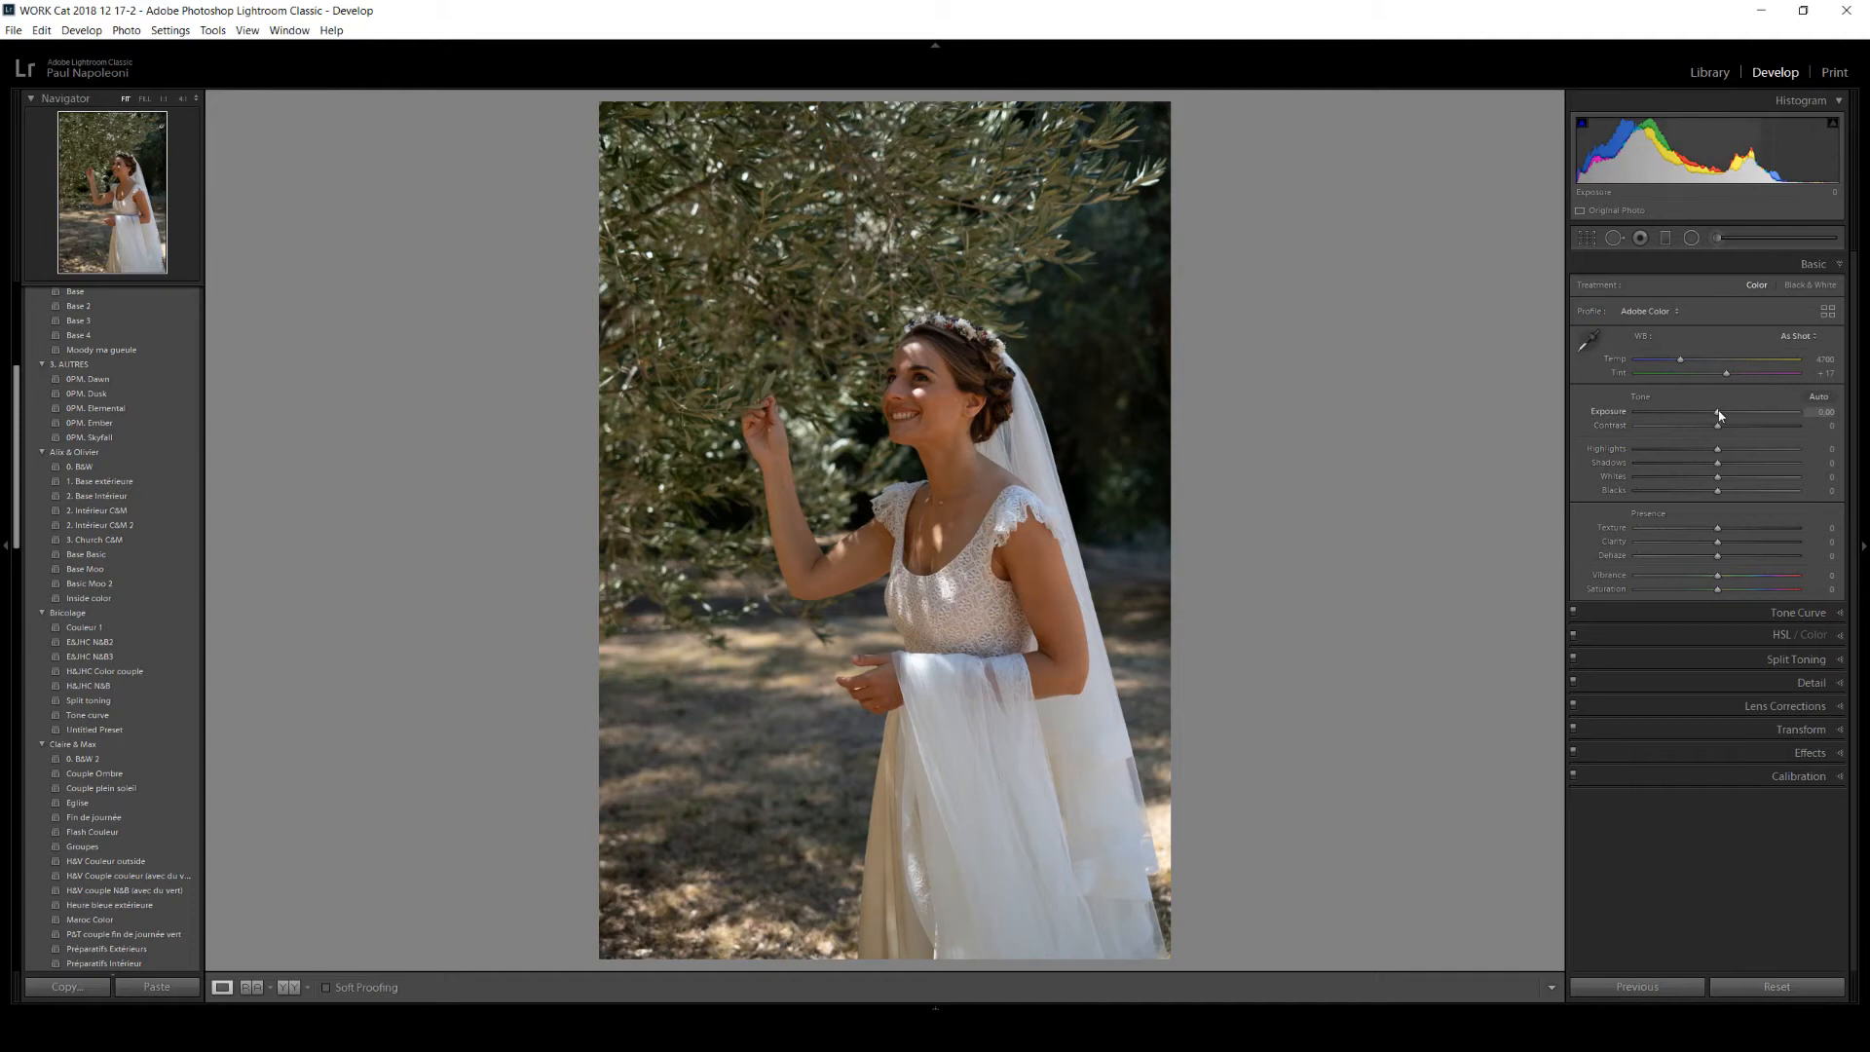
- Raise the photo's overall exposure to +0.75
{"action": "left_click_drag", "start_coordinate": [1719, 415], "coordinate": [1730, 414]}
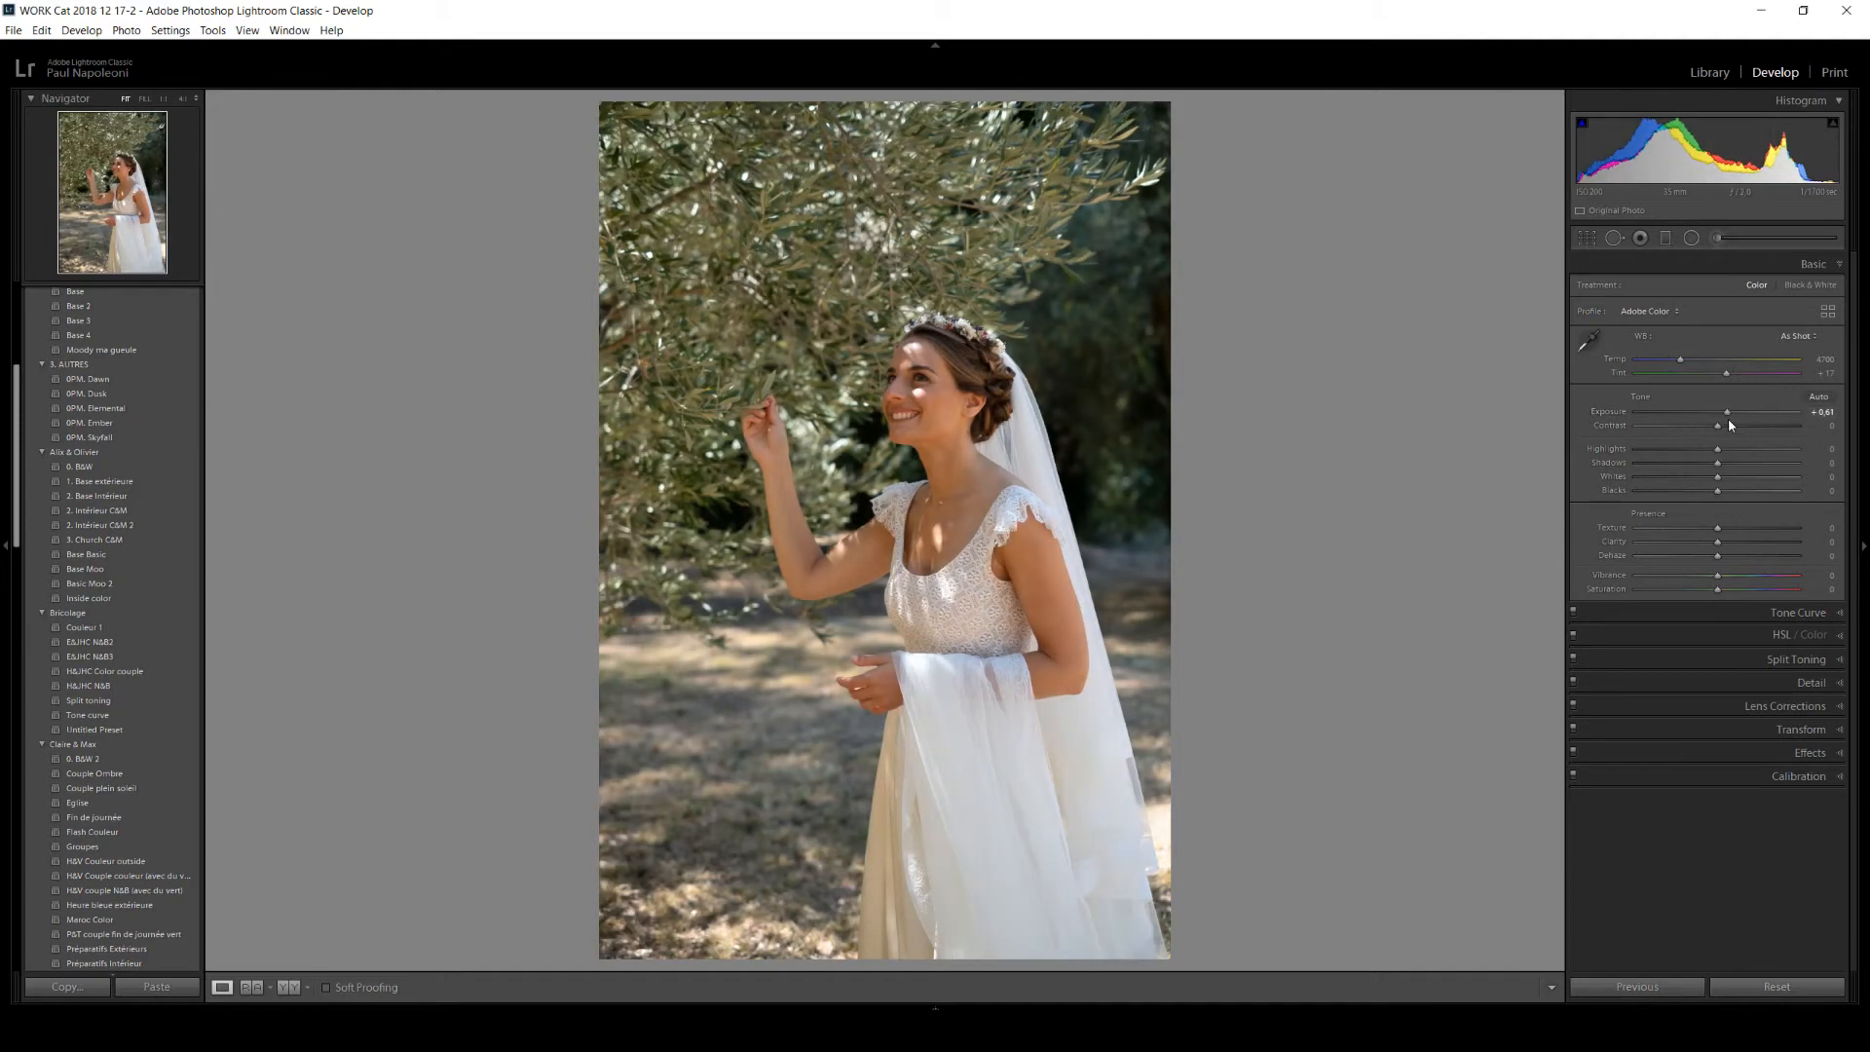
{"action": "left_click_drag", "start_coordinate": [1728, 414], "coordinate": [1741, 414]}
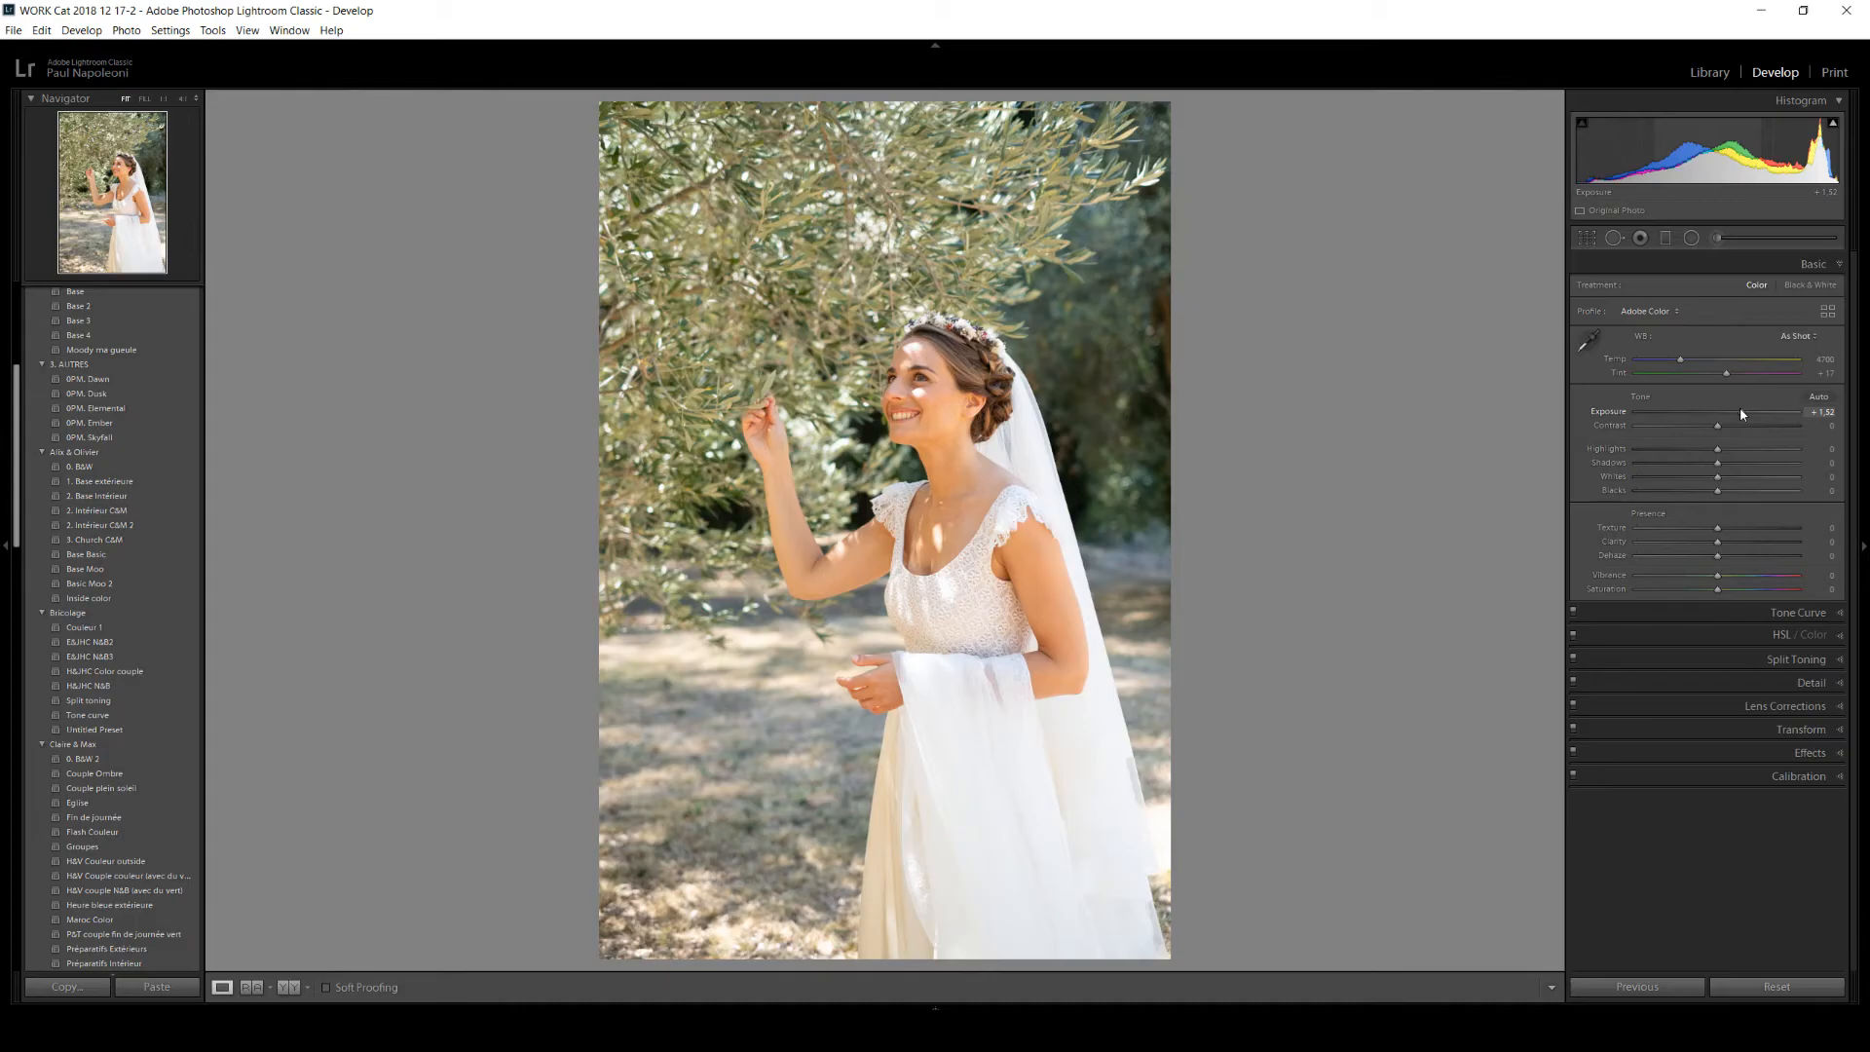
{"action": "left_click_drag", "start_coordinate": [1741, 413], "coordinate": [1729, 414]}
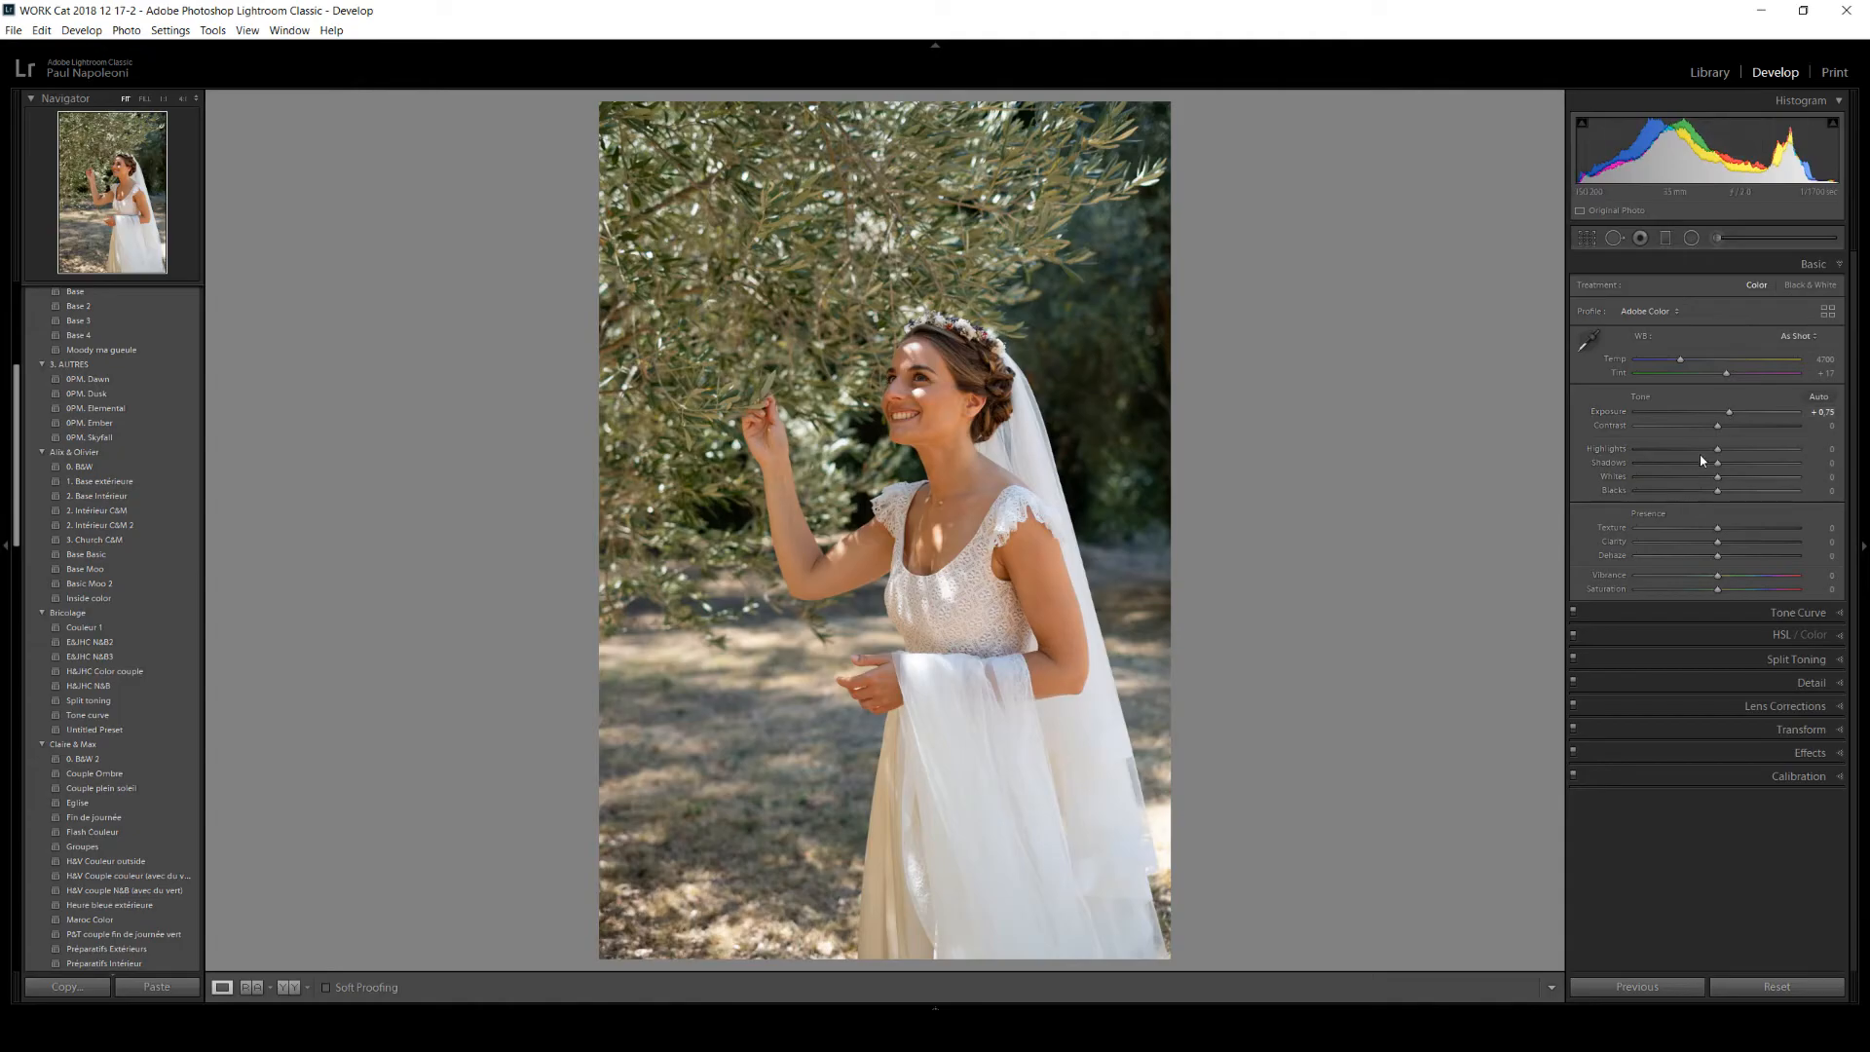
- Lower the highlights to -63 and the blacks to -39 for the whole photo
{"action": "left_click_drag", "start_coordinate": [1657, 446], "coordinate": [1665, 454]}
{"action": "left_click", "coordinate": [1690, 490]}
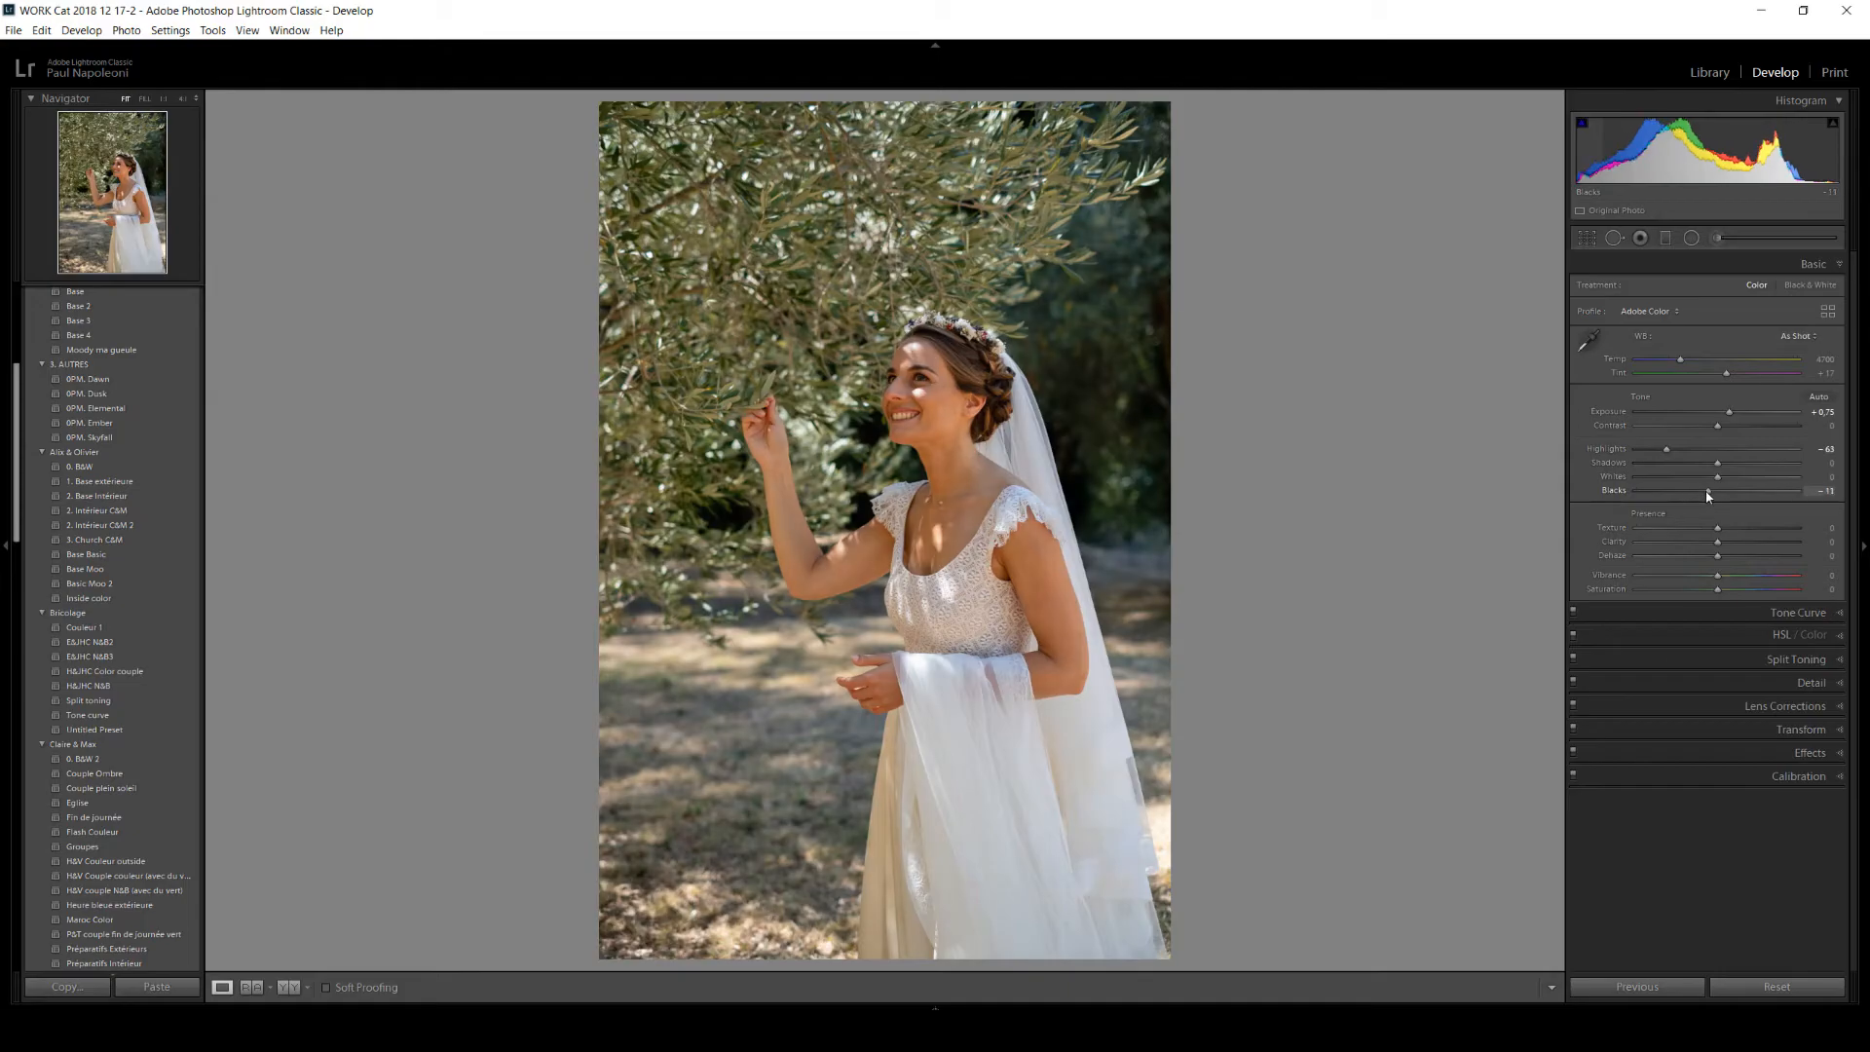
{"action": "left_click_drag", "start_coordinate": [1707, 490], "coordinate": [1677, 491]}
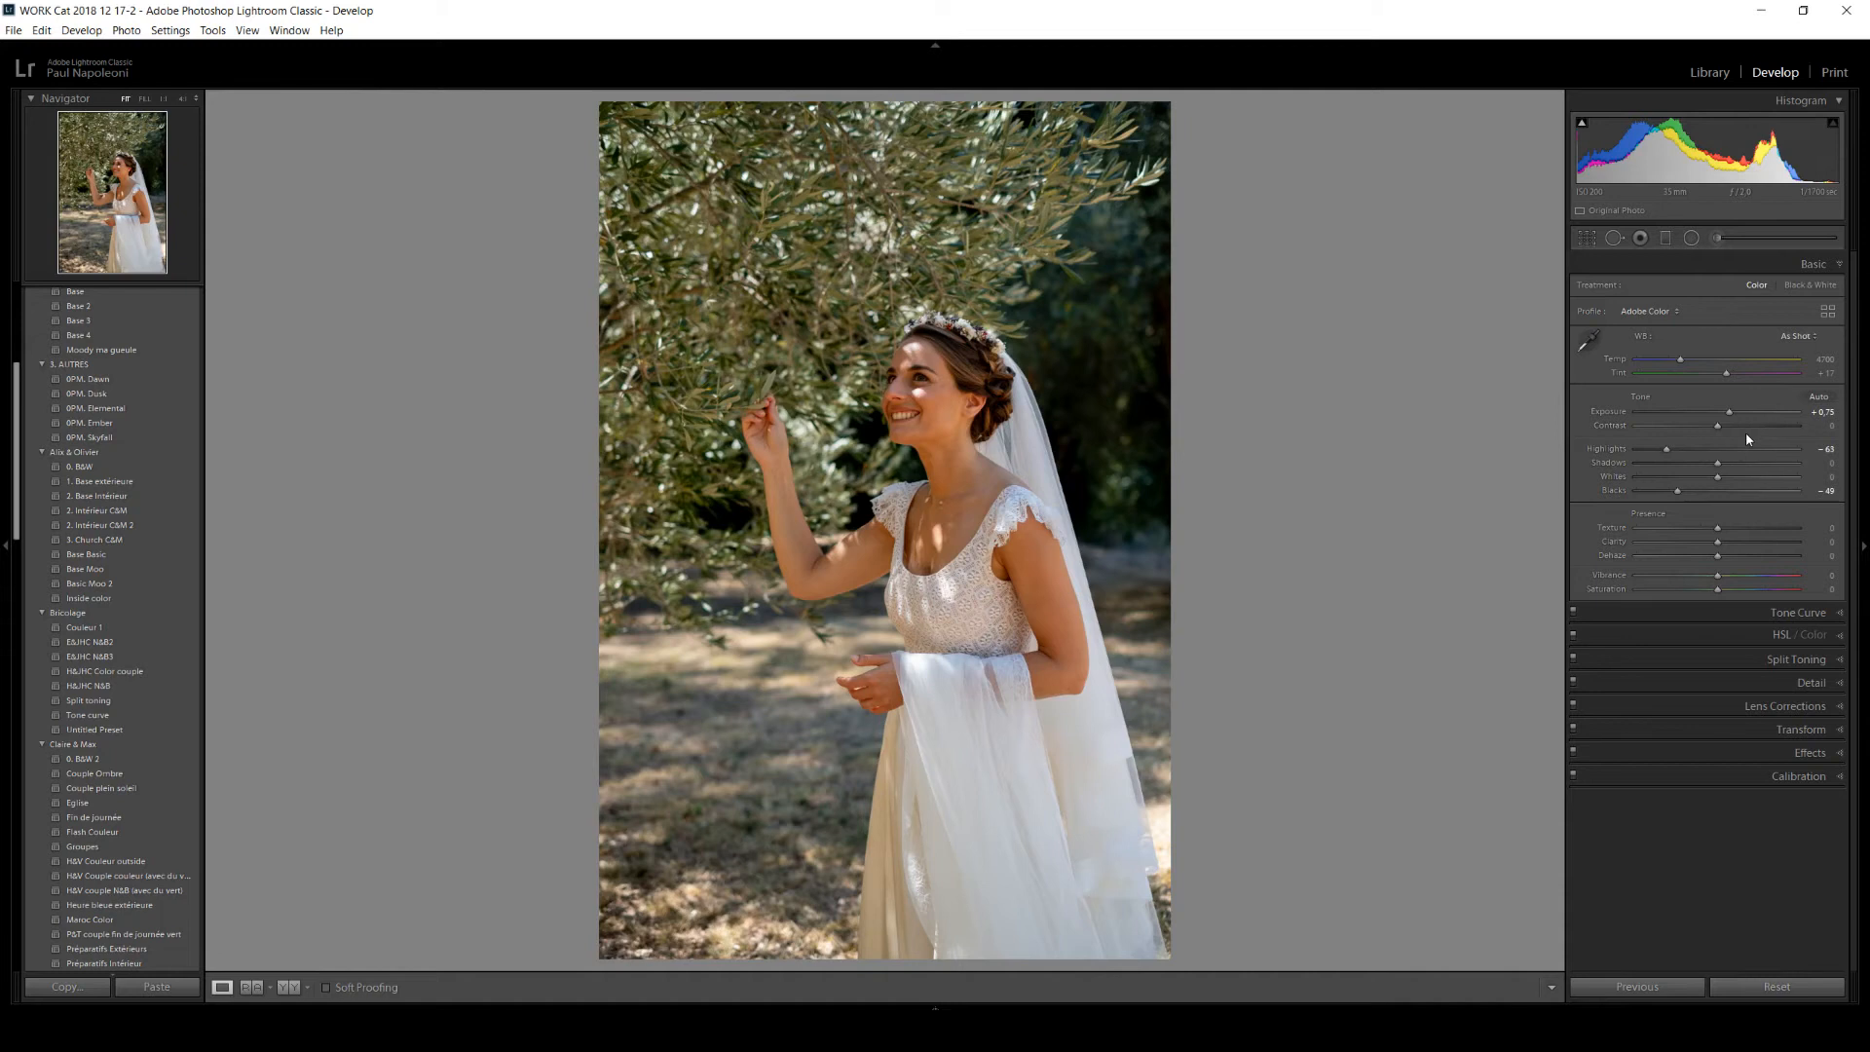
{"action": "left_click_drag", "start_coordinate": [1675, 488], "coordinate": [1683, 492]}
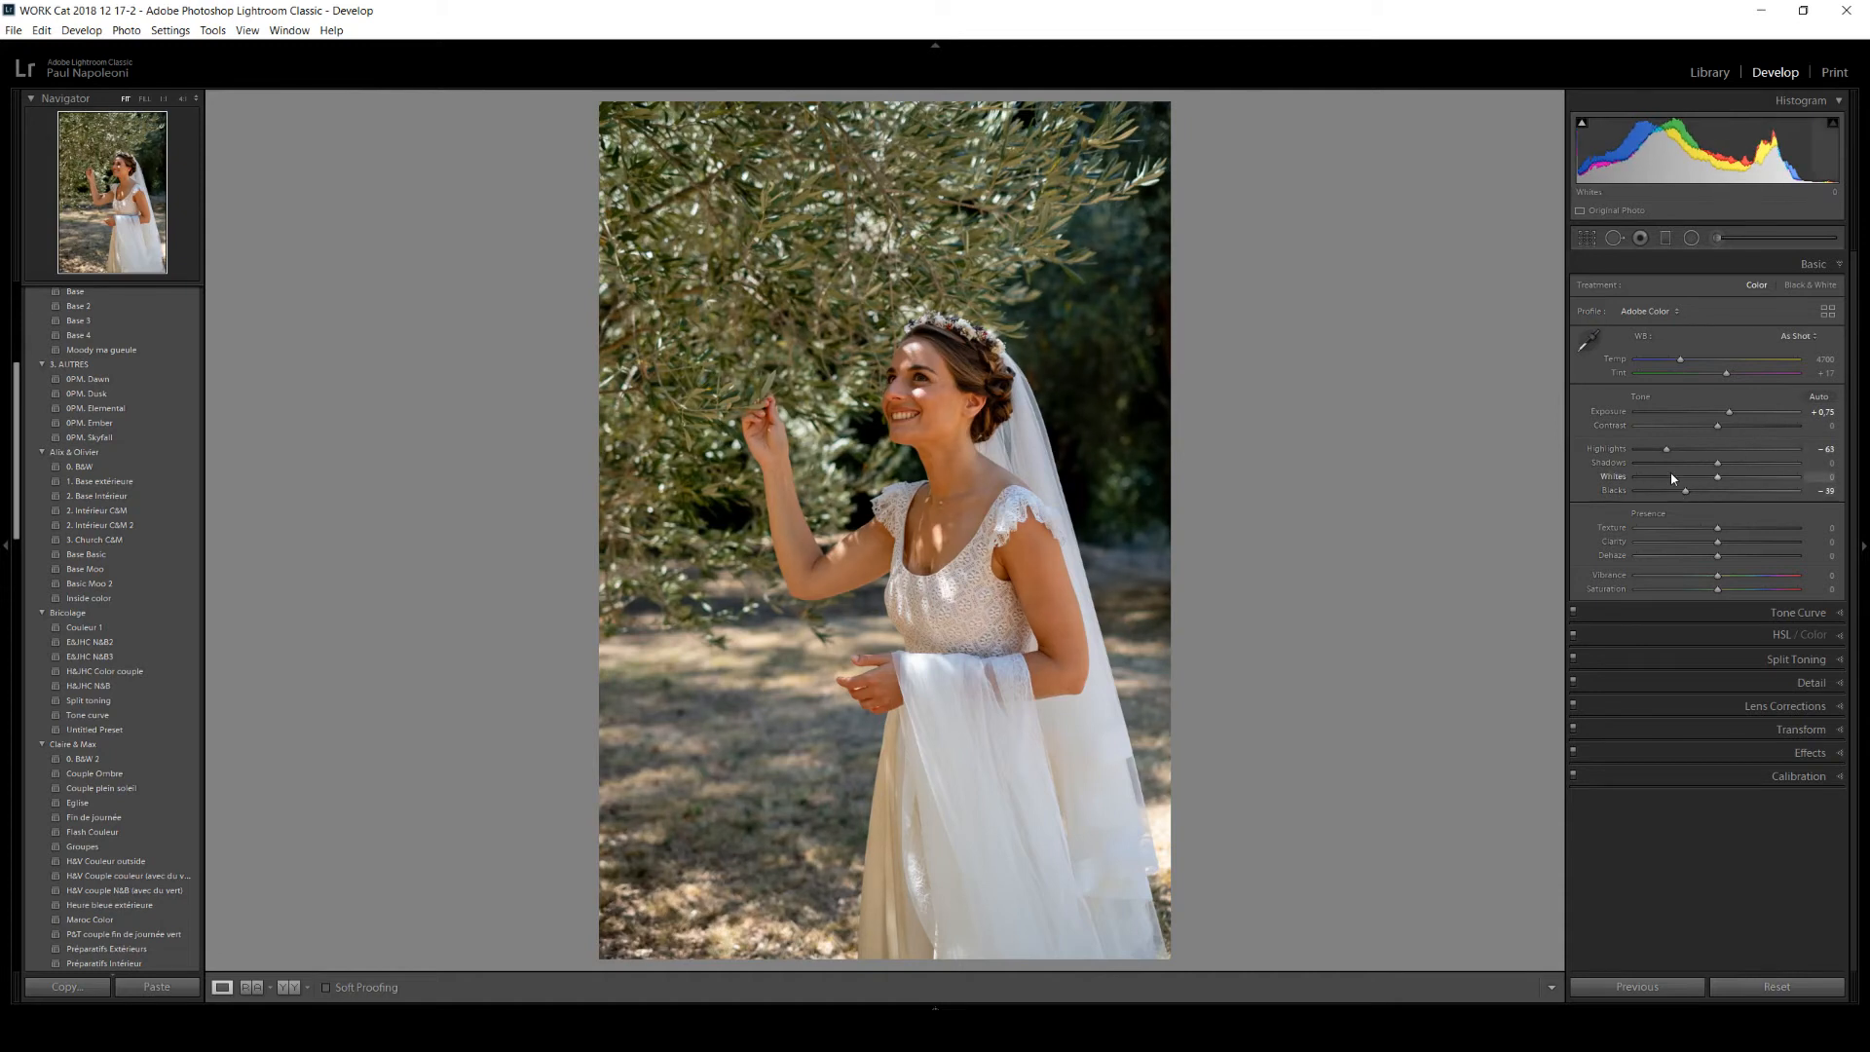
- Raise the shadows to +10 and the exposure to +0.88, and check the bride's skin and dress up close
{"action": "left_click_drag", "start_coordinate": [1716, 463], "coordinate": [1721, 467]}
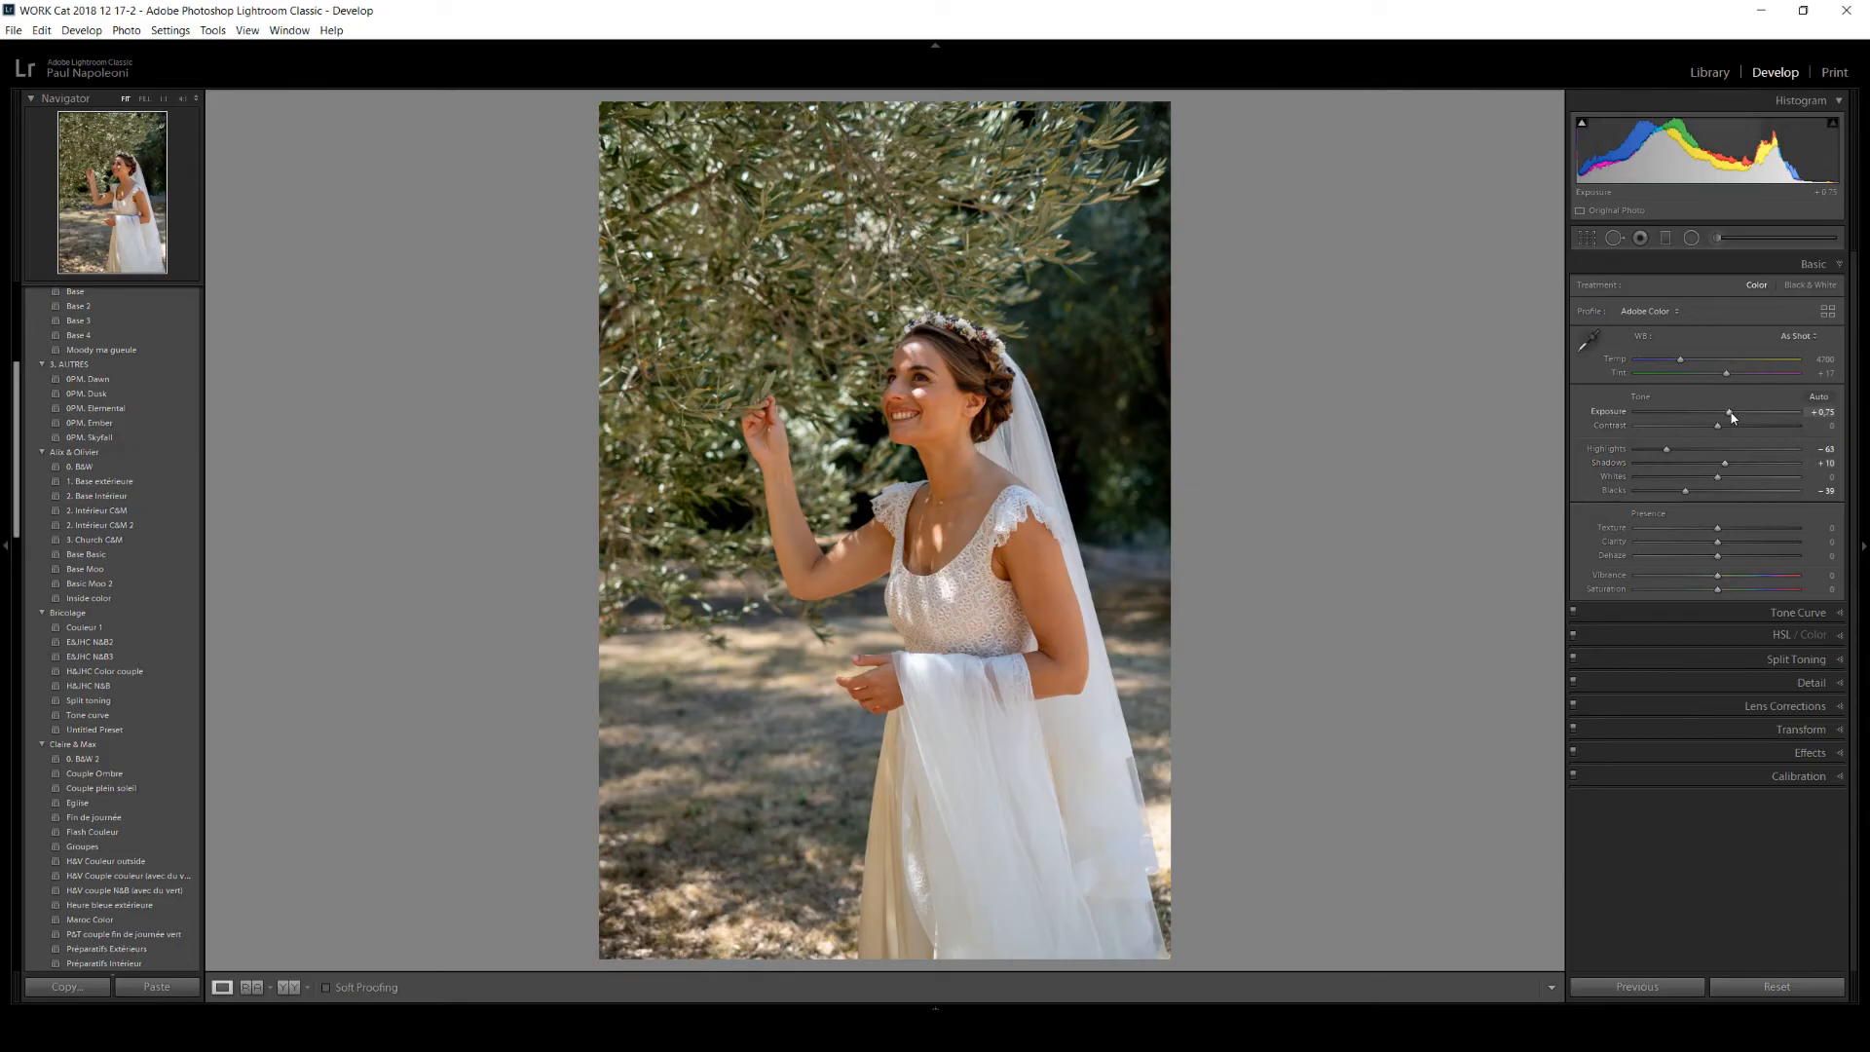
{"action": "left_click_drag", "start_coordinate": [1732, 416], "coordinate": [1735, 415]}
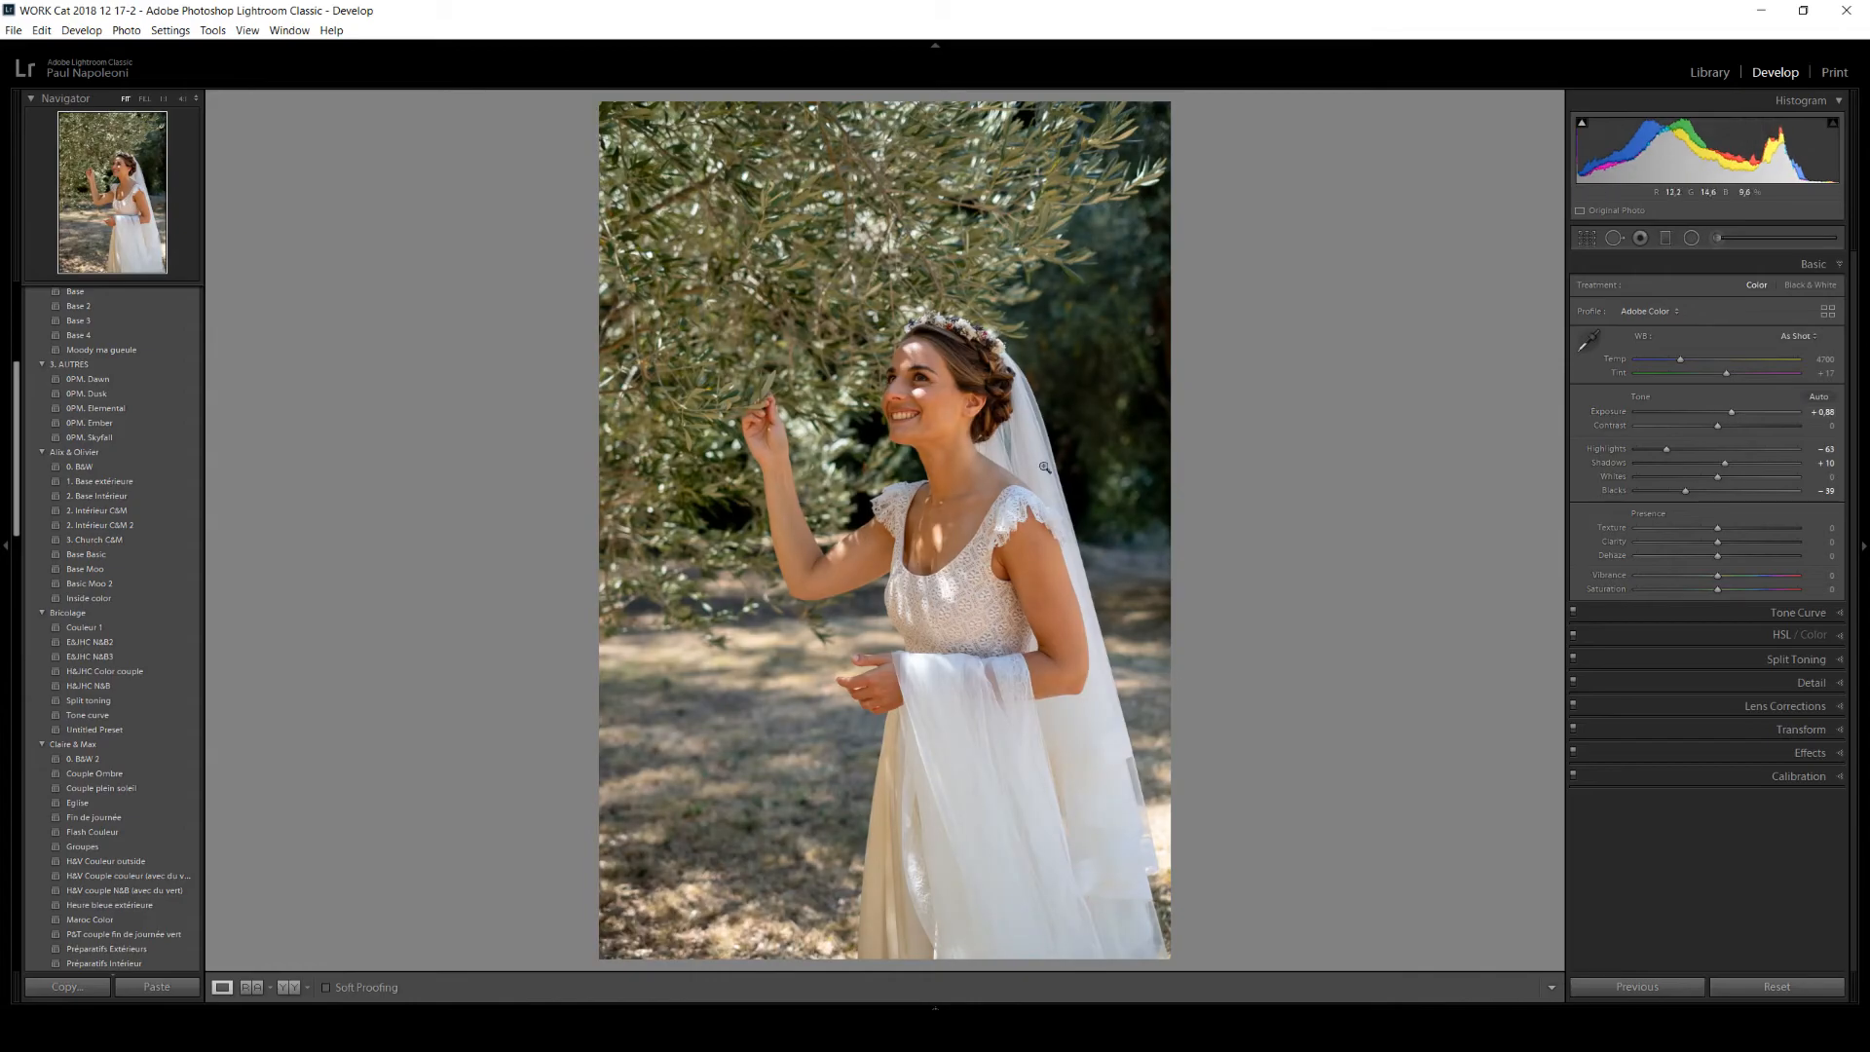
{"action": "left_click", "coordinate": [993, 488]}
{"action": "left_click", "coordinate": [874, 475]}
{"action": "left_click", "coordinate": [163, 100]}
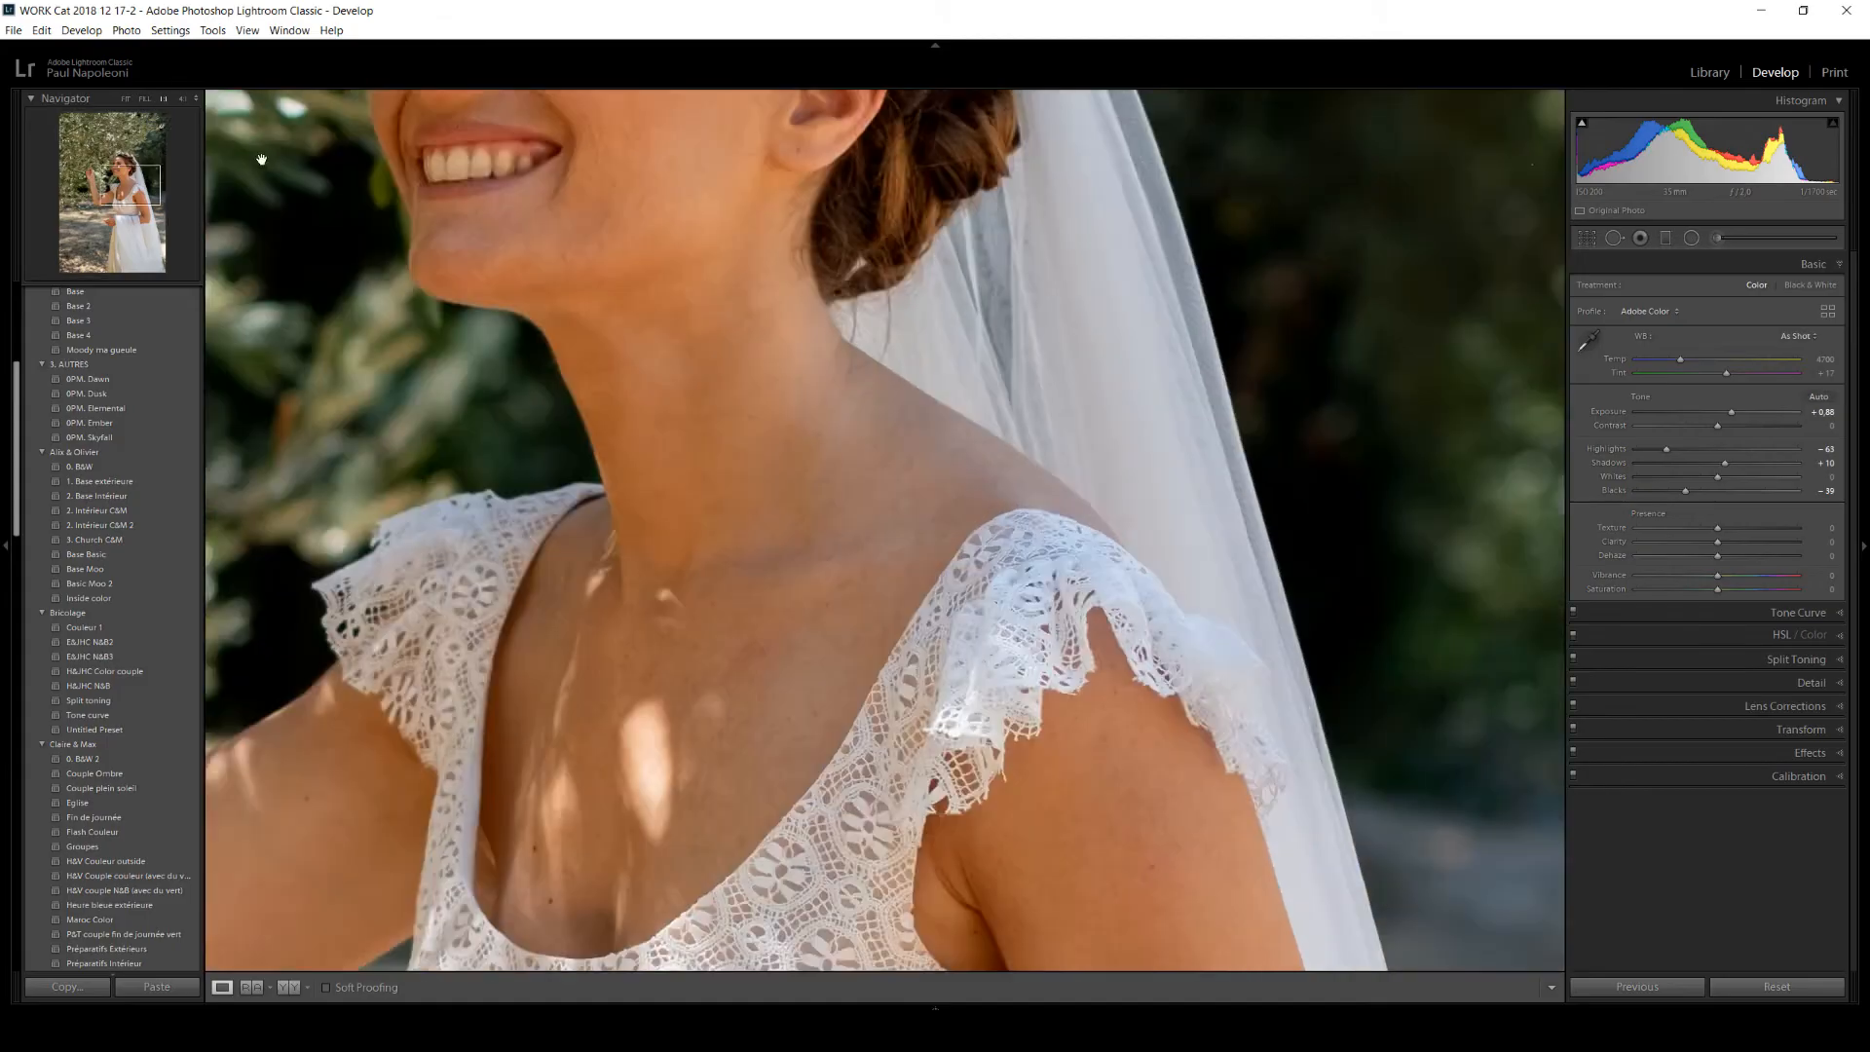
{"action": "left_click_drag", "start_coordinate": [698, 325], "coordinate": [939, 613]}
{"action": "left_click", "coordinate": [883, 492]}
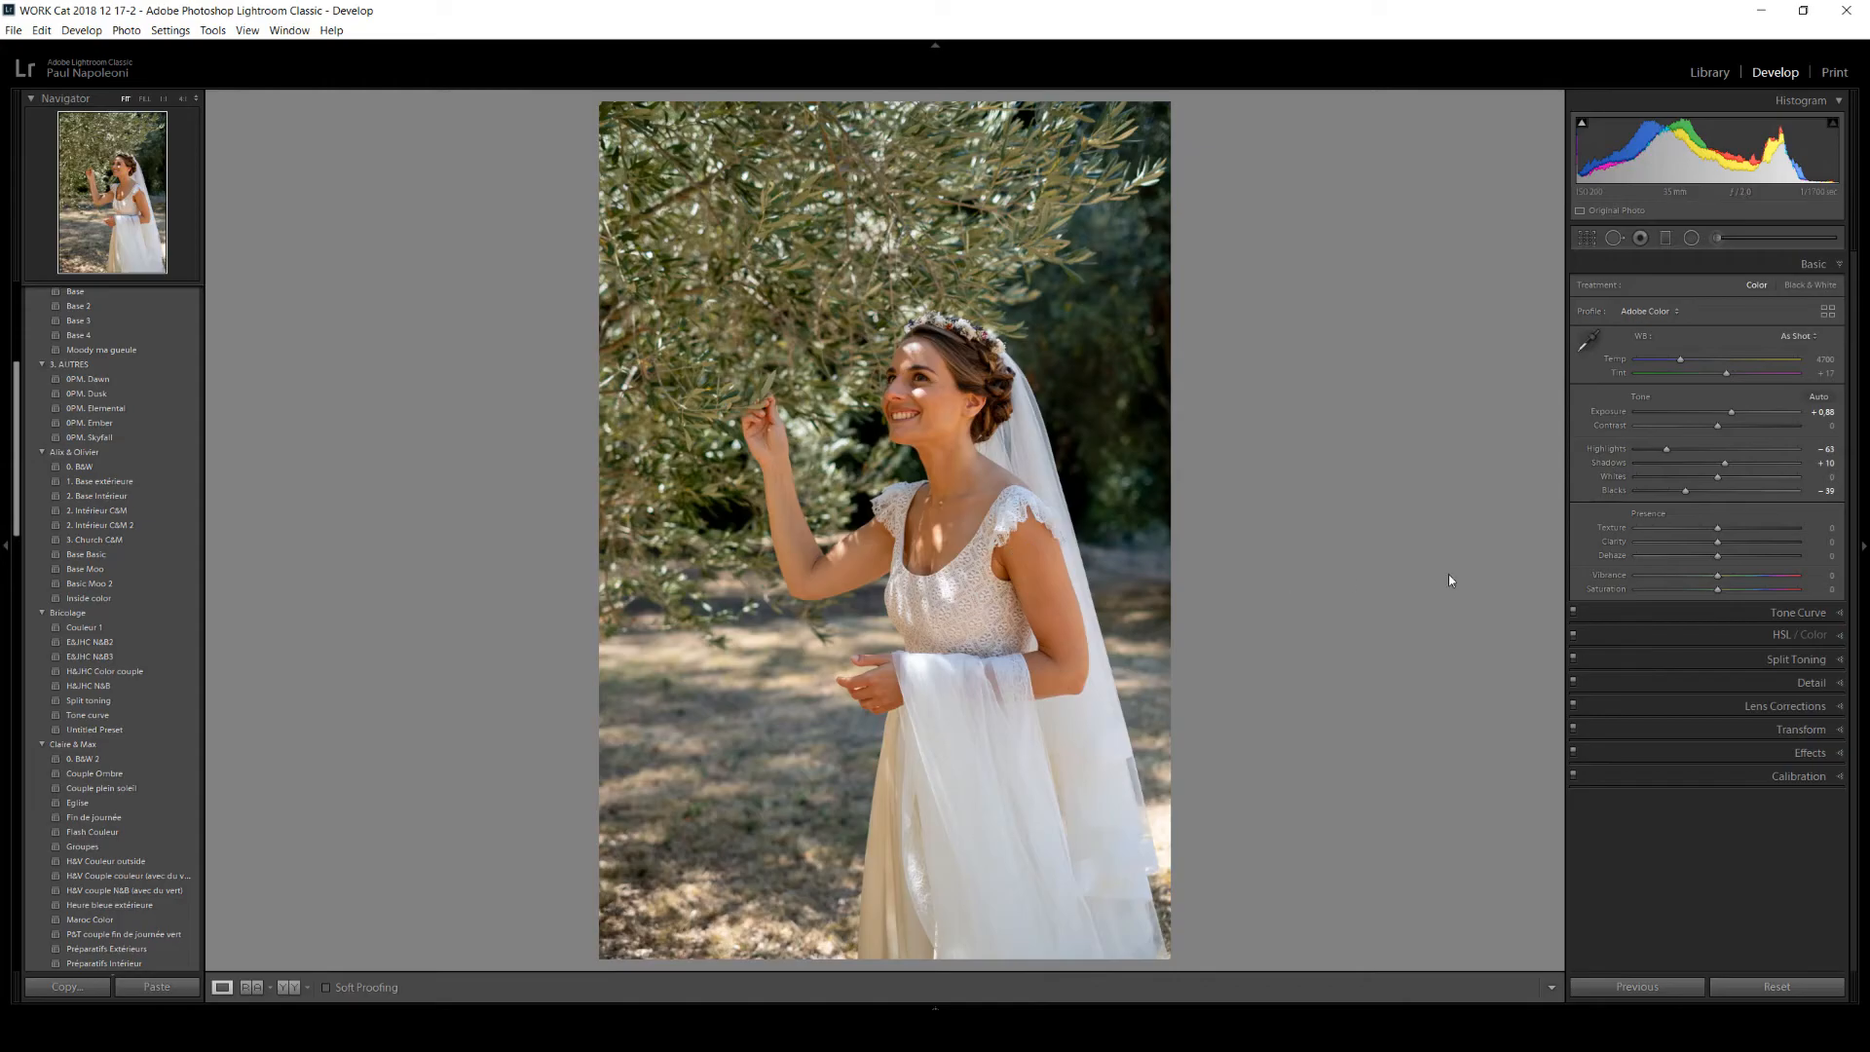
- Set vibrance to +7 and saturation to -7, and warm the white balance temperature to 5122
{"action": "left_click_drag", "start_coordinate": [1717, 579], "coordinate": [1715, 596]}
{"action": "left_click_drag", "start_coordinate": [1680, 367], "coordinate": [1686, 367]}
{"action": "left_click", "coordinate": [940, 414]}
{"action": "left_click_drag", "start_coordinate": [918, 413], "coordinate": [932, 461]}
{"action": "left_click", "coordinate": [933, 487]}
{"action": "left_click_drag", "start_coordinate": [1688, 366], "coordinate": [1690, 367]}
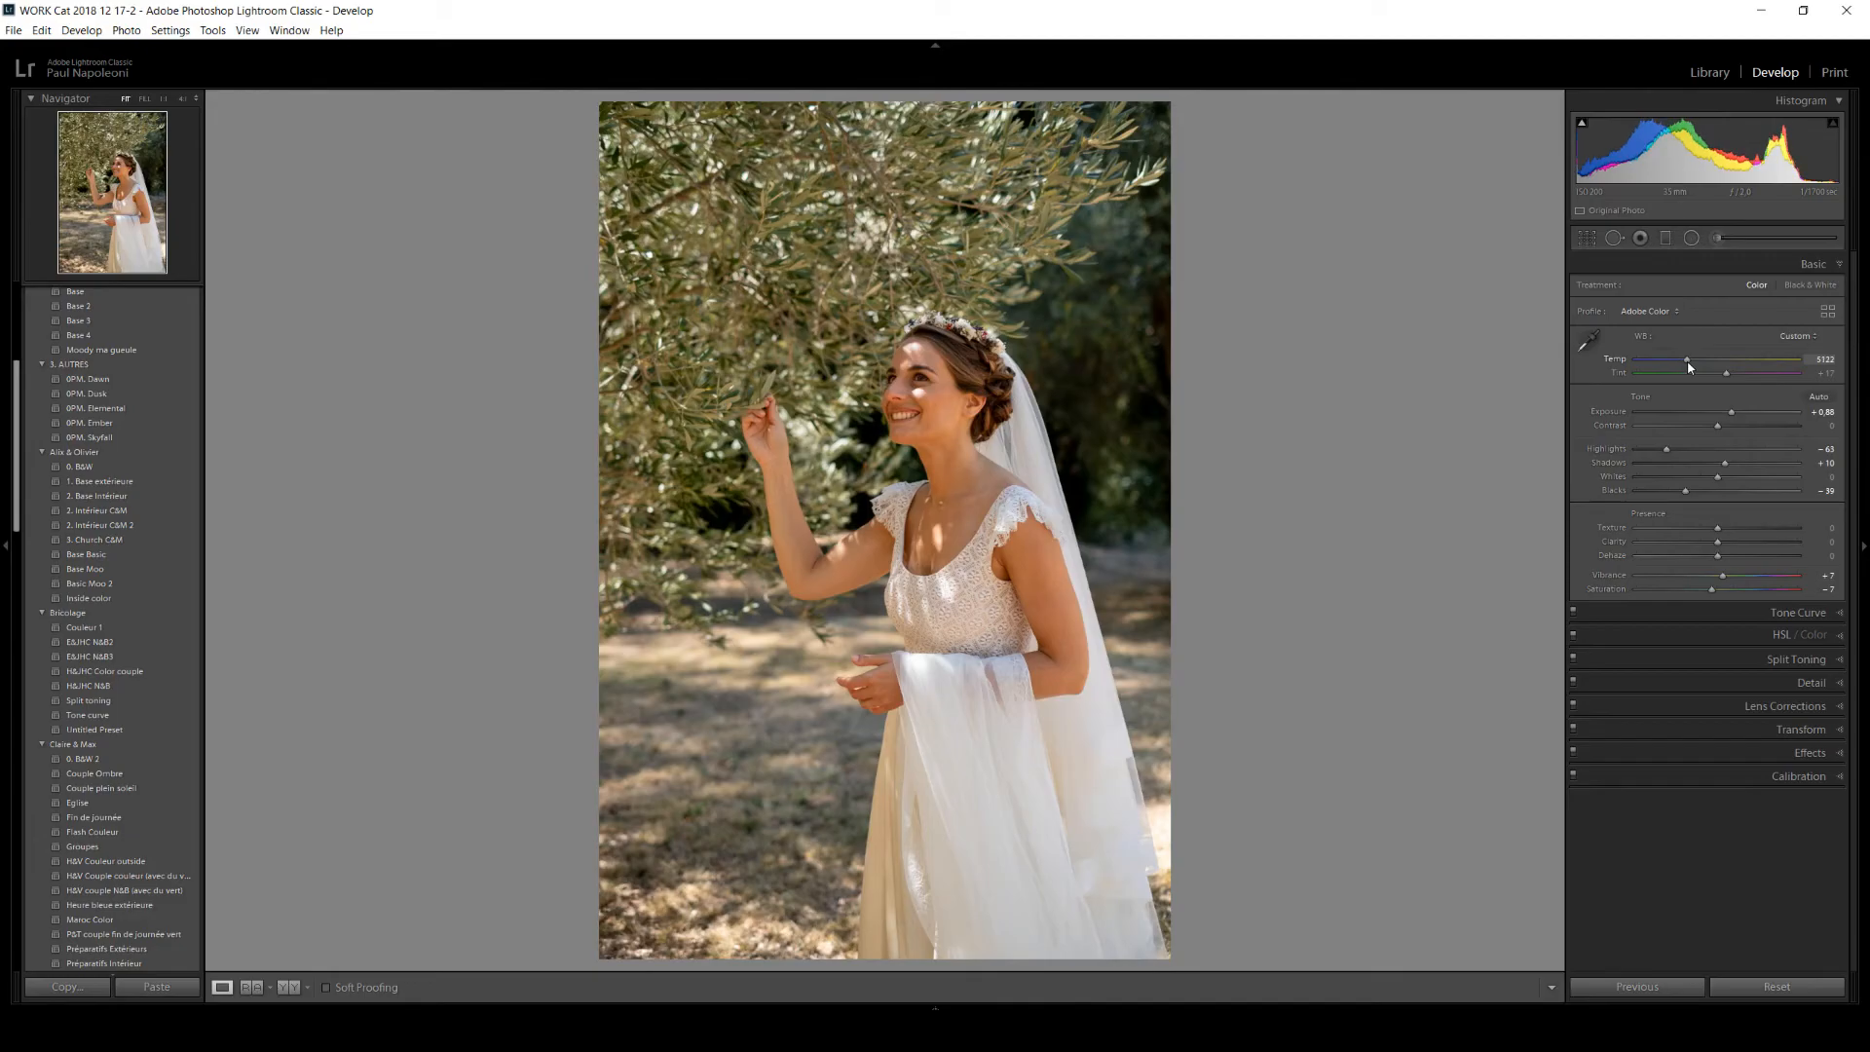
- Brighten the skin tones by setting the orange luminance to +12
{"action": "left_click", "coordinate": [1739, 633]}
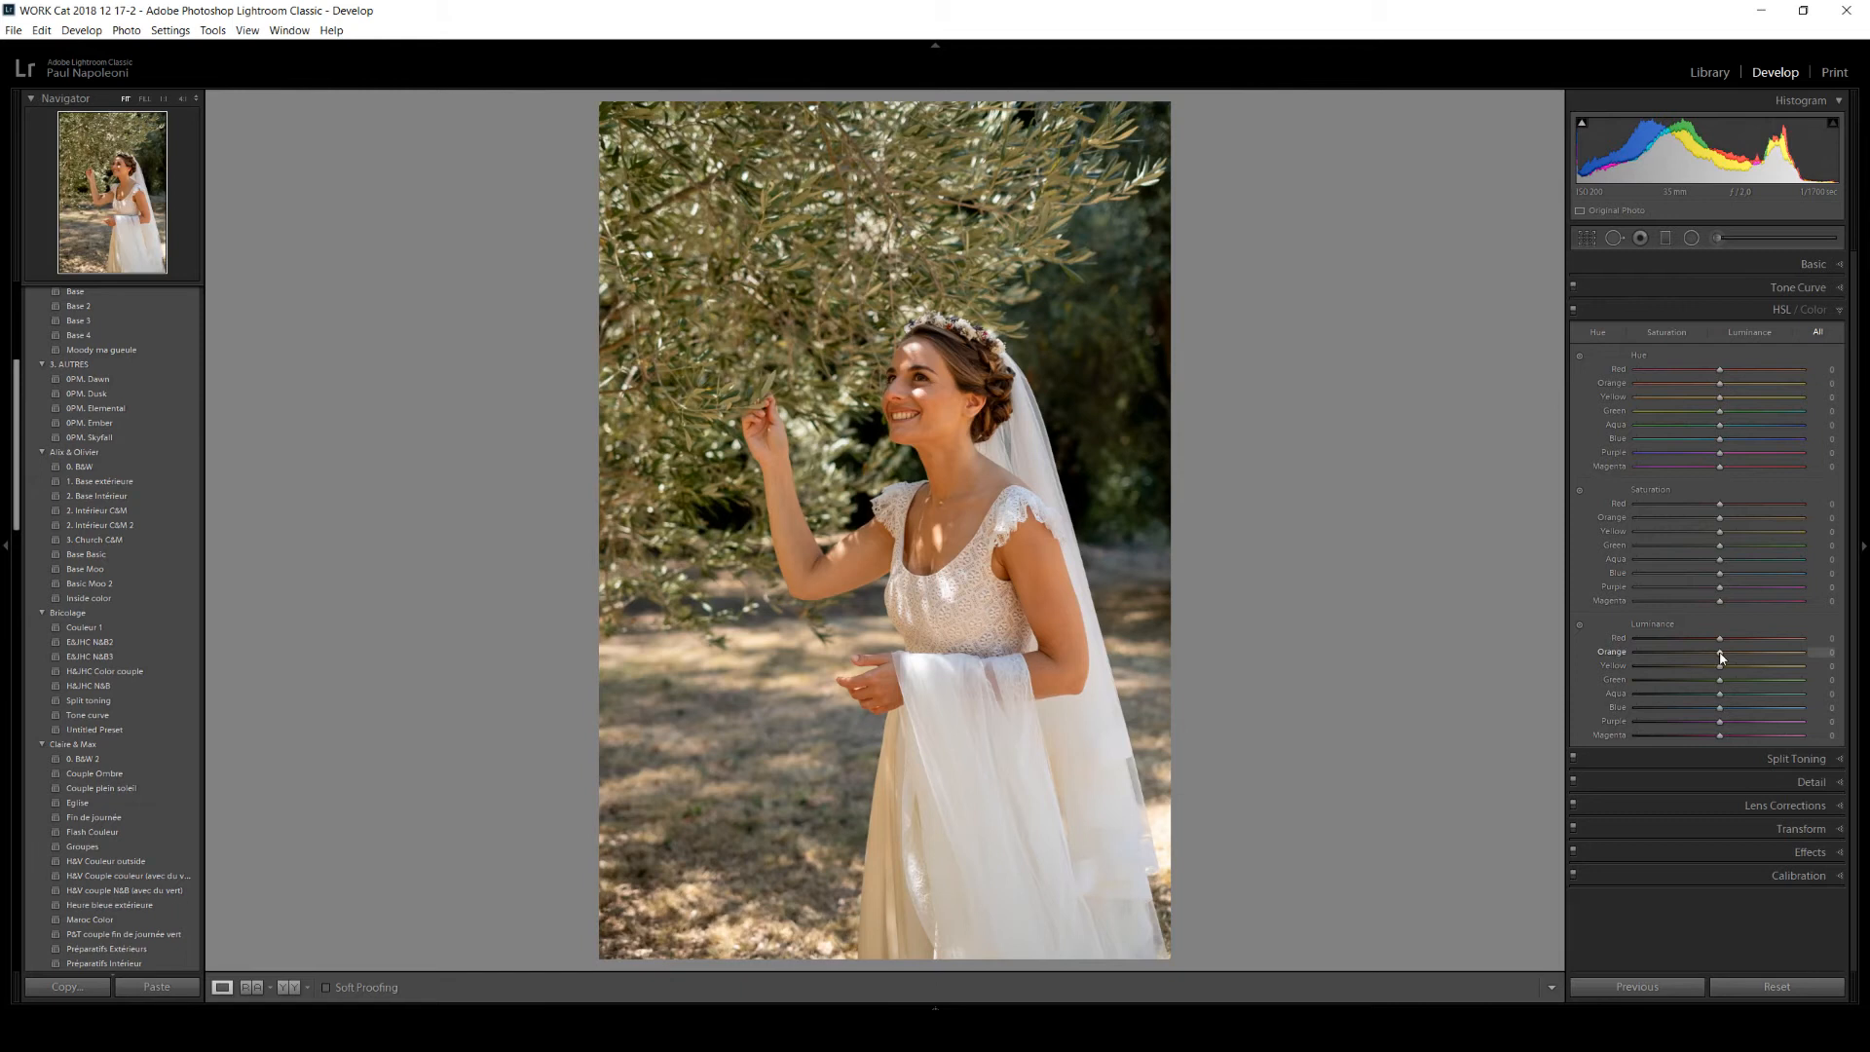
{"action": "left_click_drag", "start_coordinate": [1721, 658], "coordinate": [1742, 657]}
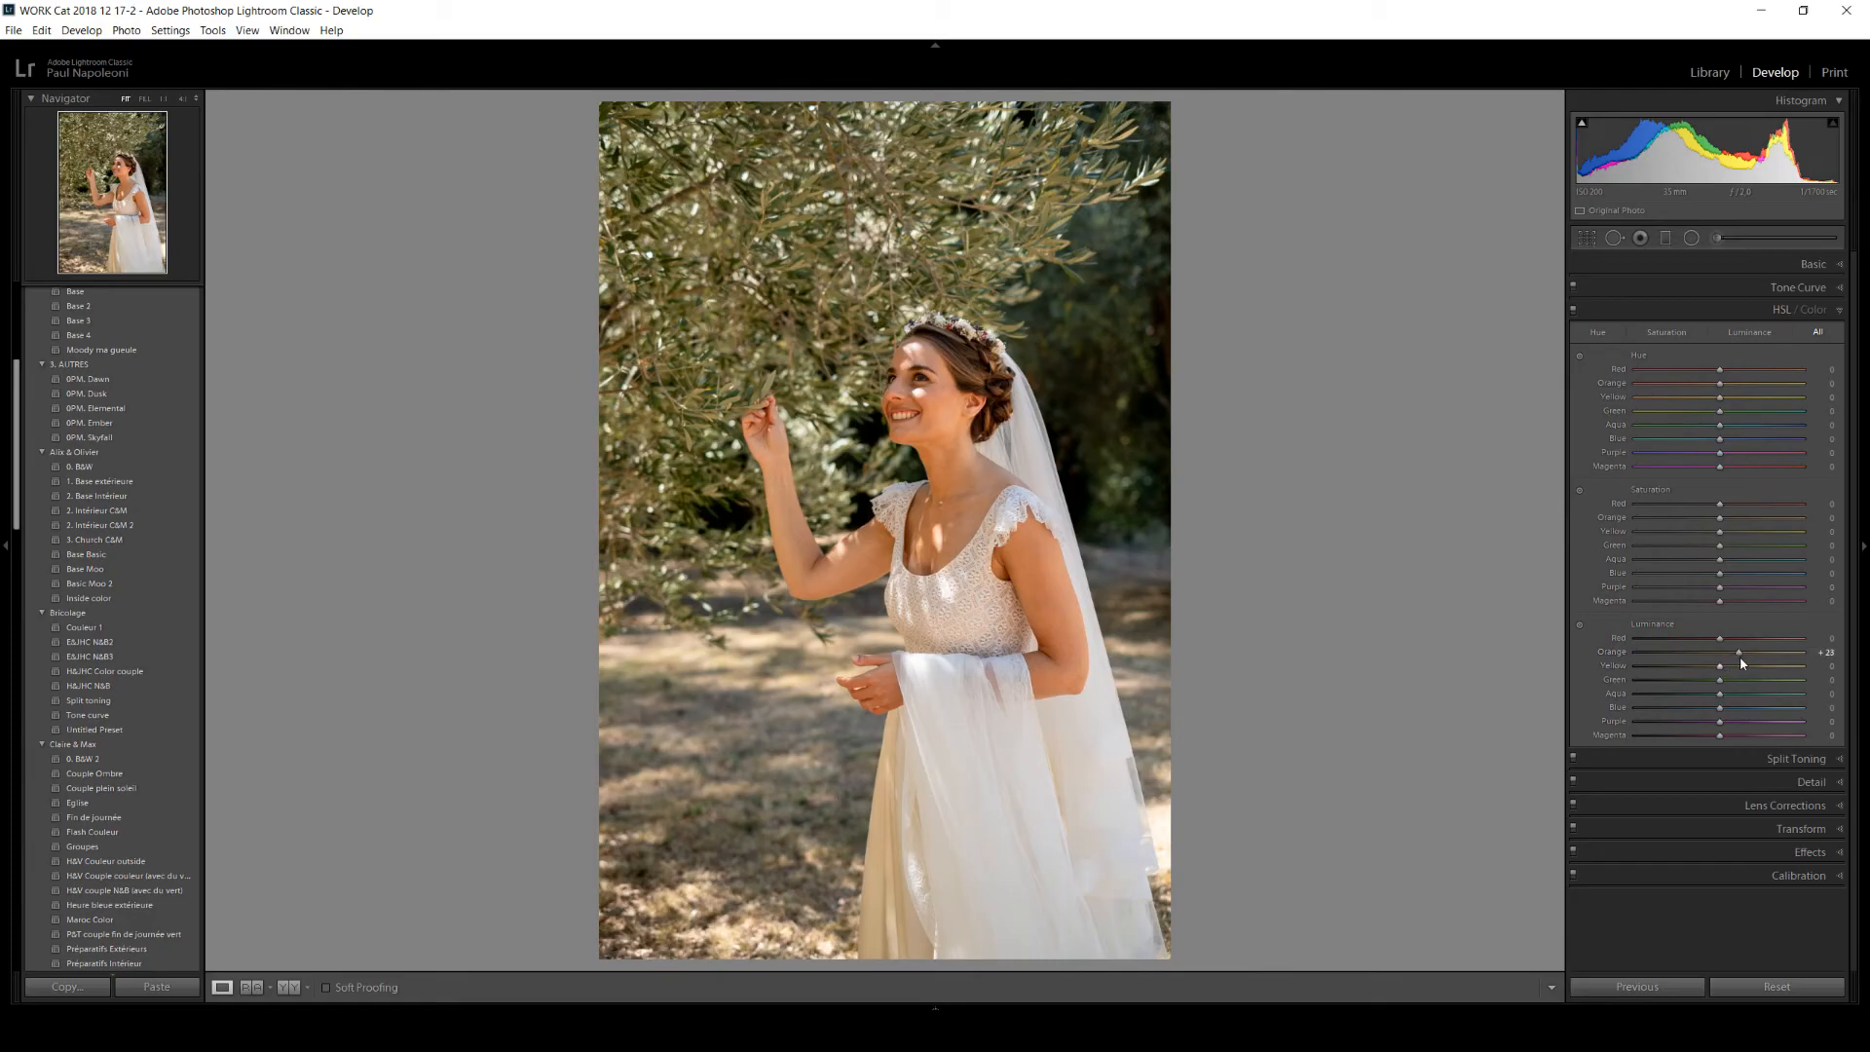
{"action": "left_click_drag", "start_coordinate": [1740, 655], "coordinate": [1851, 660]}
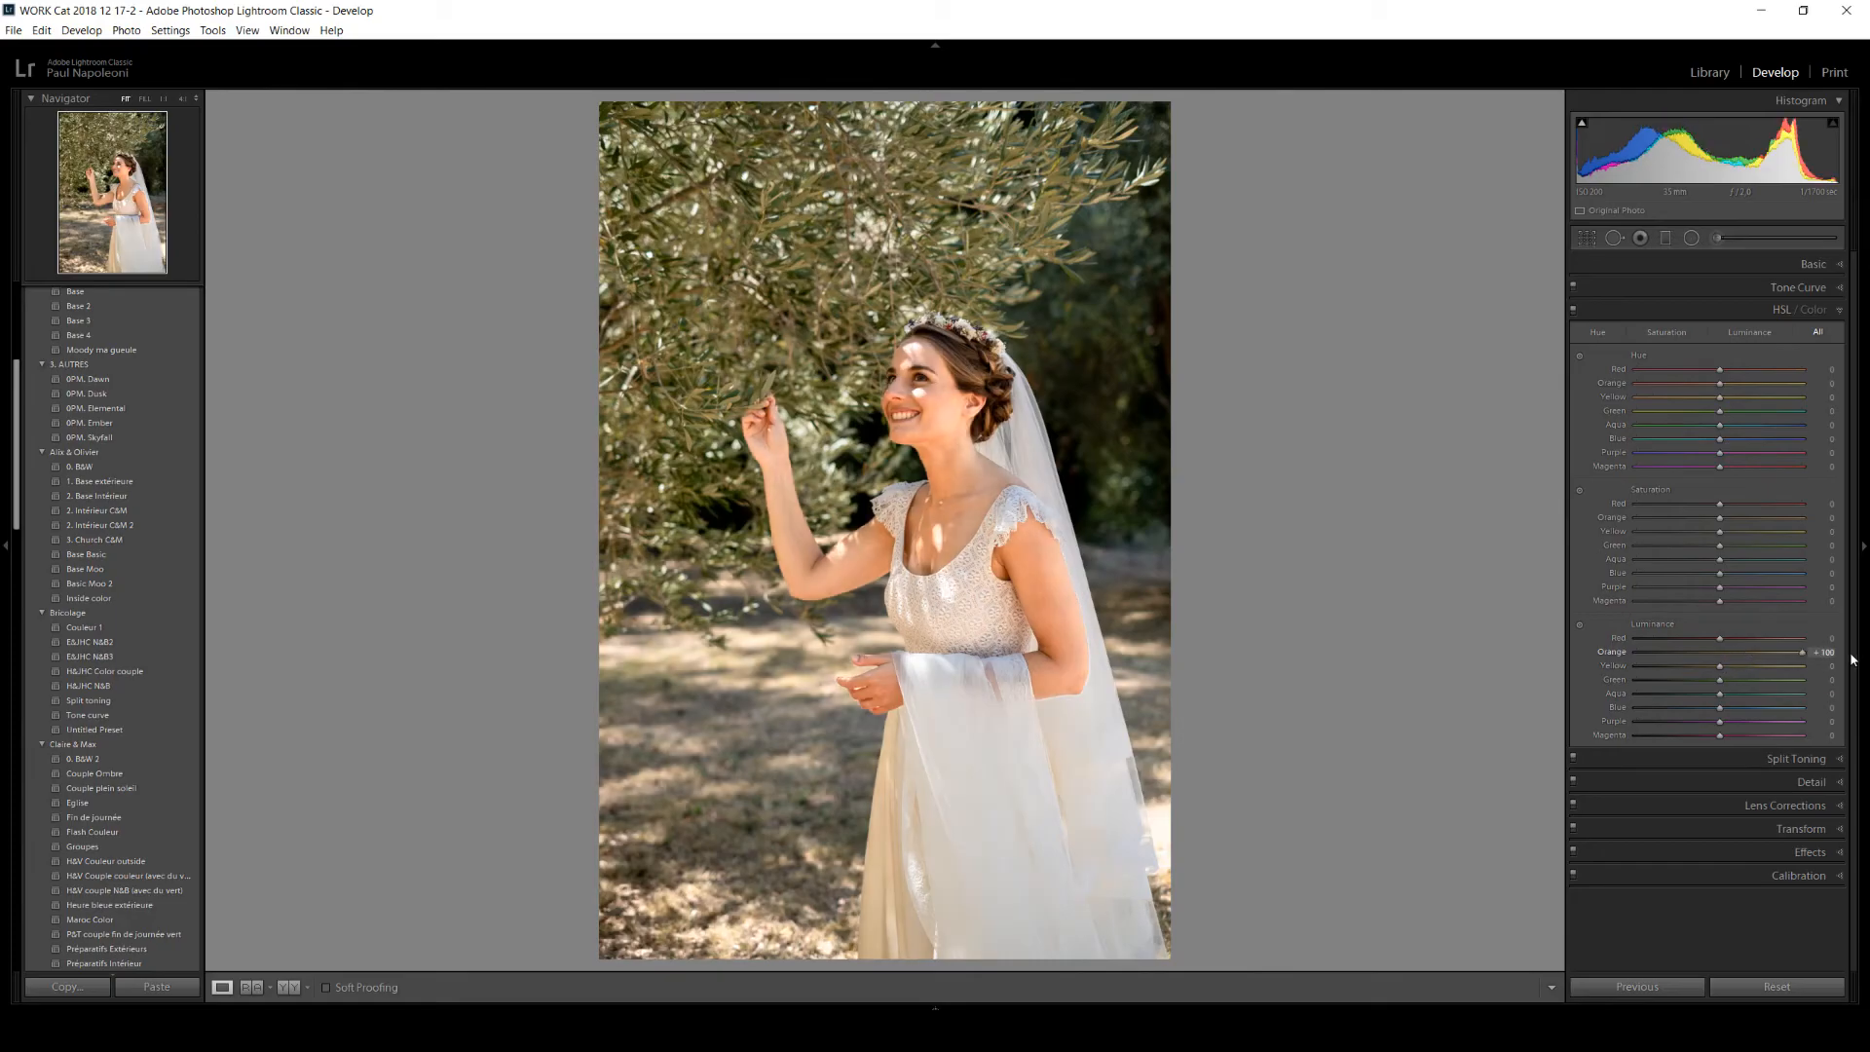
{"action": "left_click_drag", "start_coordinate": [1853, 657], "coordinate": [1728, 659]}
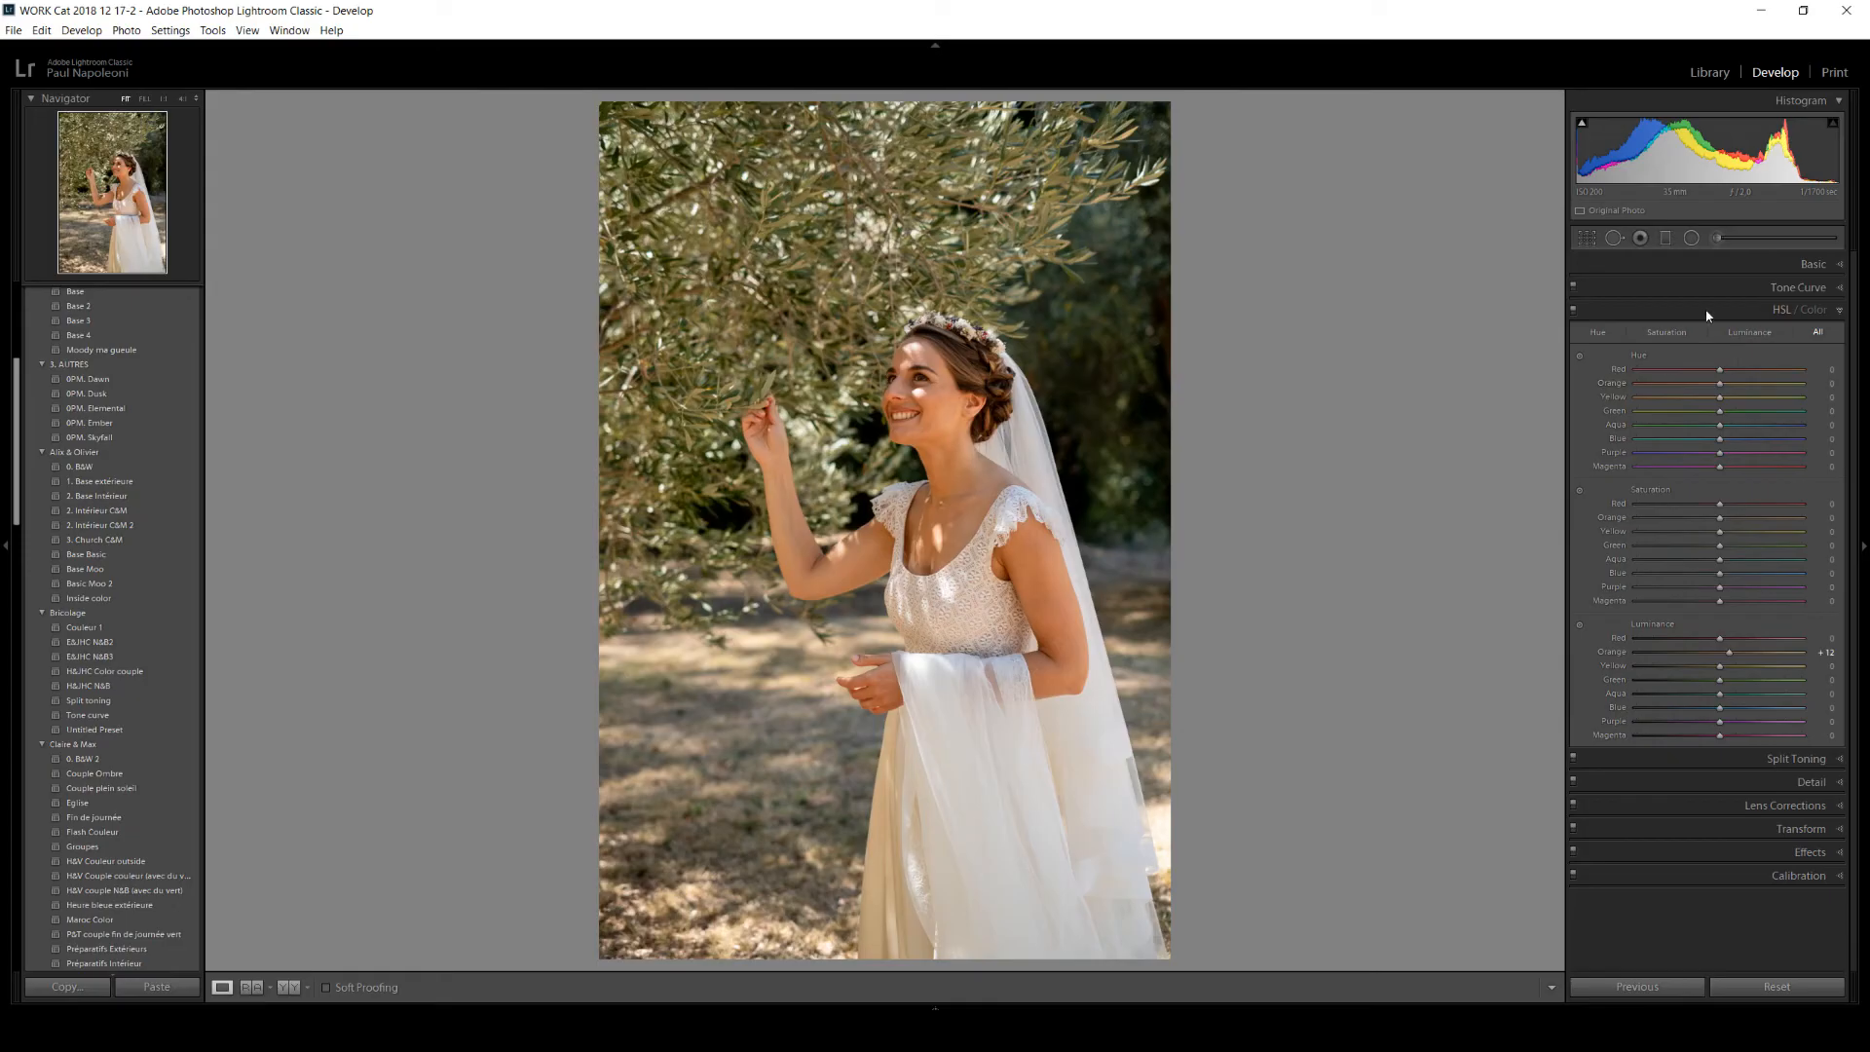
- Set the global exposure to +0.97 and the contrast to +5
{"action": "left_click", "coordinate": [1797, 269]}
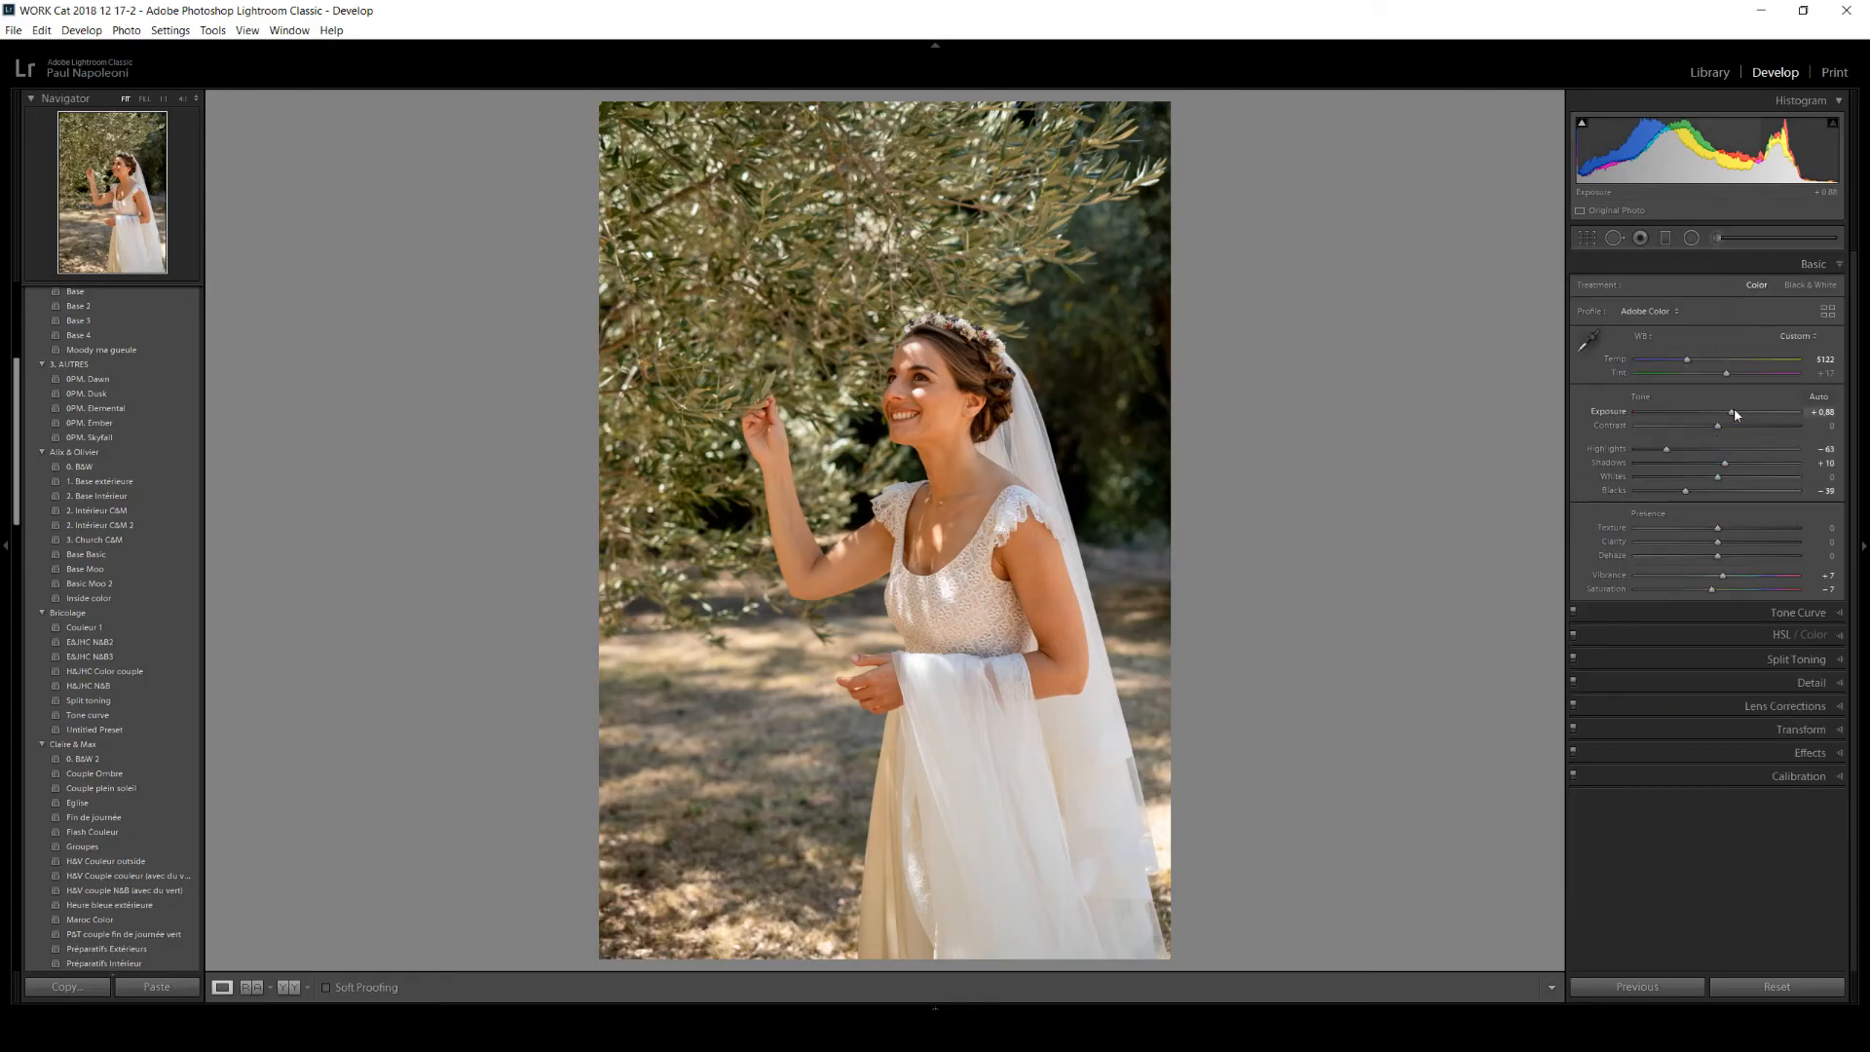
{"action": "left_click_drag", "start_coordinate": [1734, 413], "coordinate": [1719, 431]}
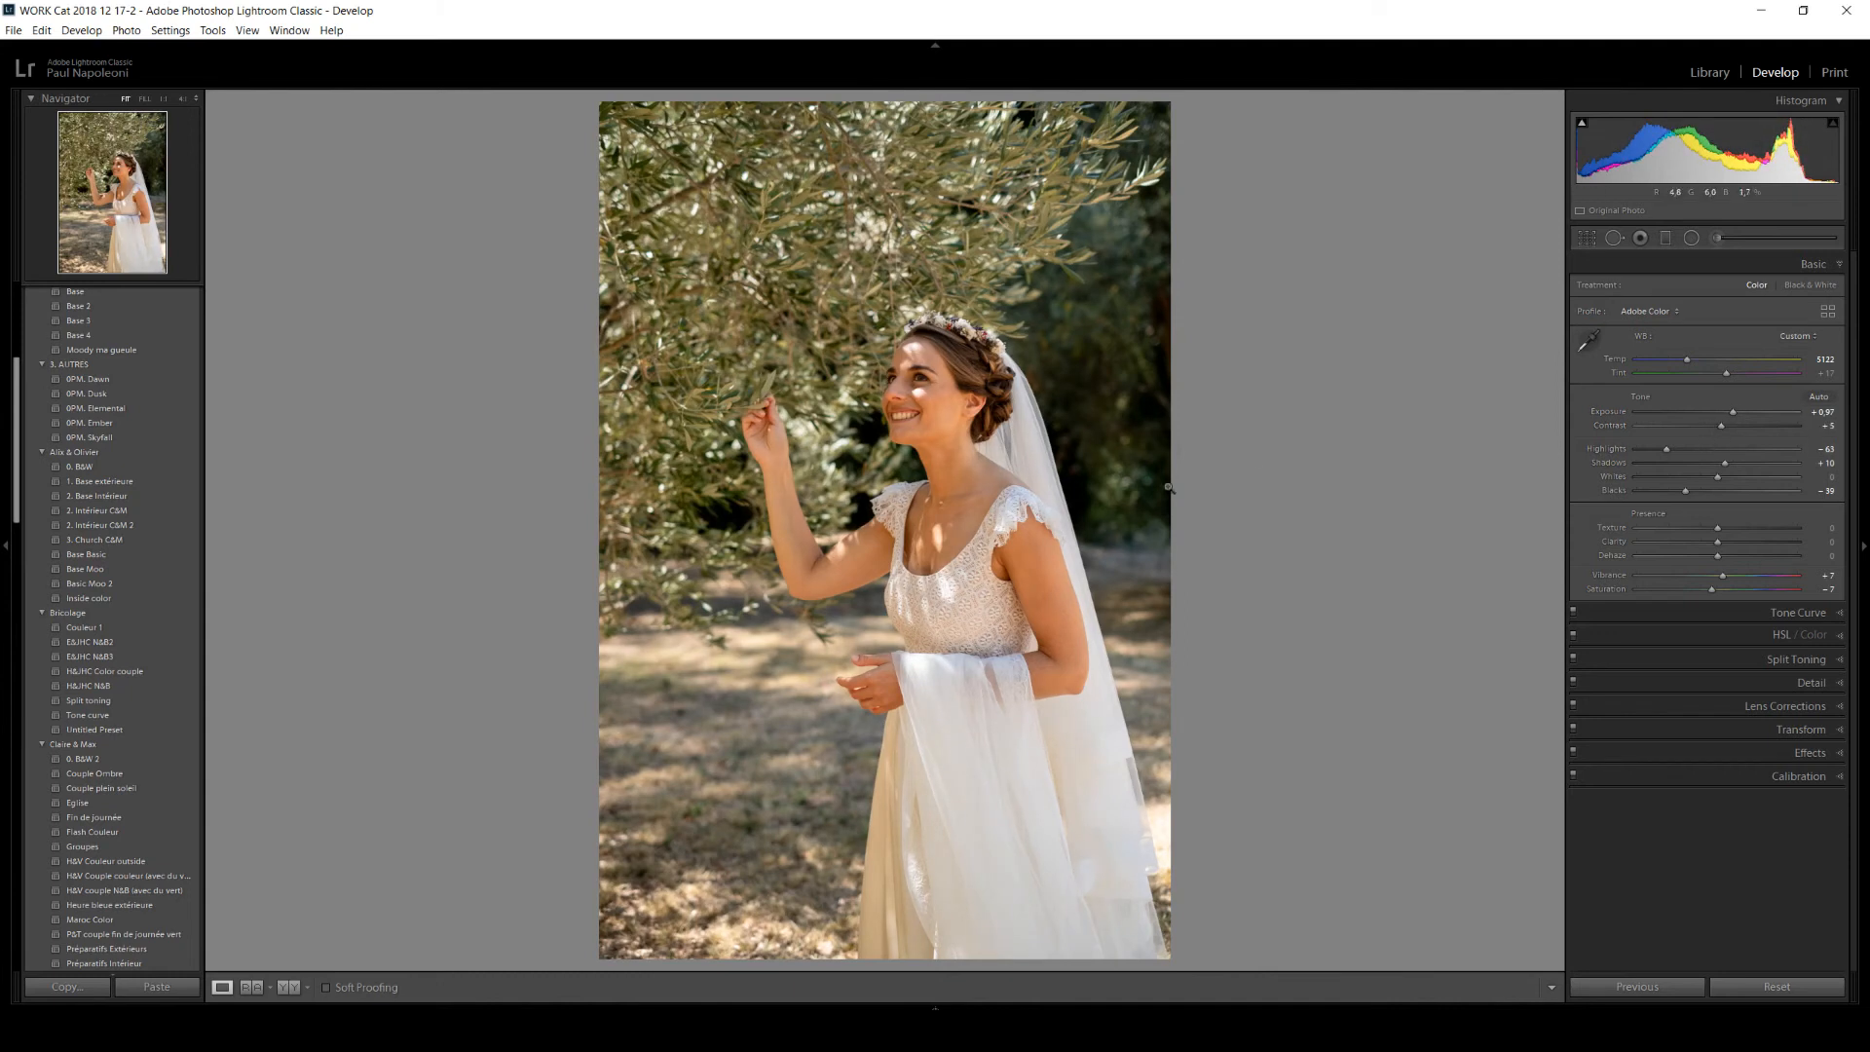
- Brush the bright spot on the bride's cheek with highlights at -85 and the brush's exposure and clarity reset to 0
{"action": "left_click", "coordinate": [929, 388]}
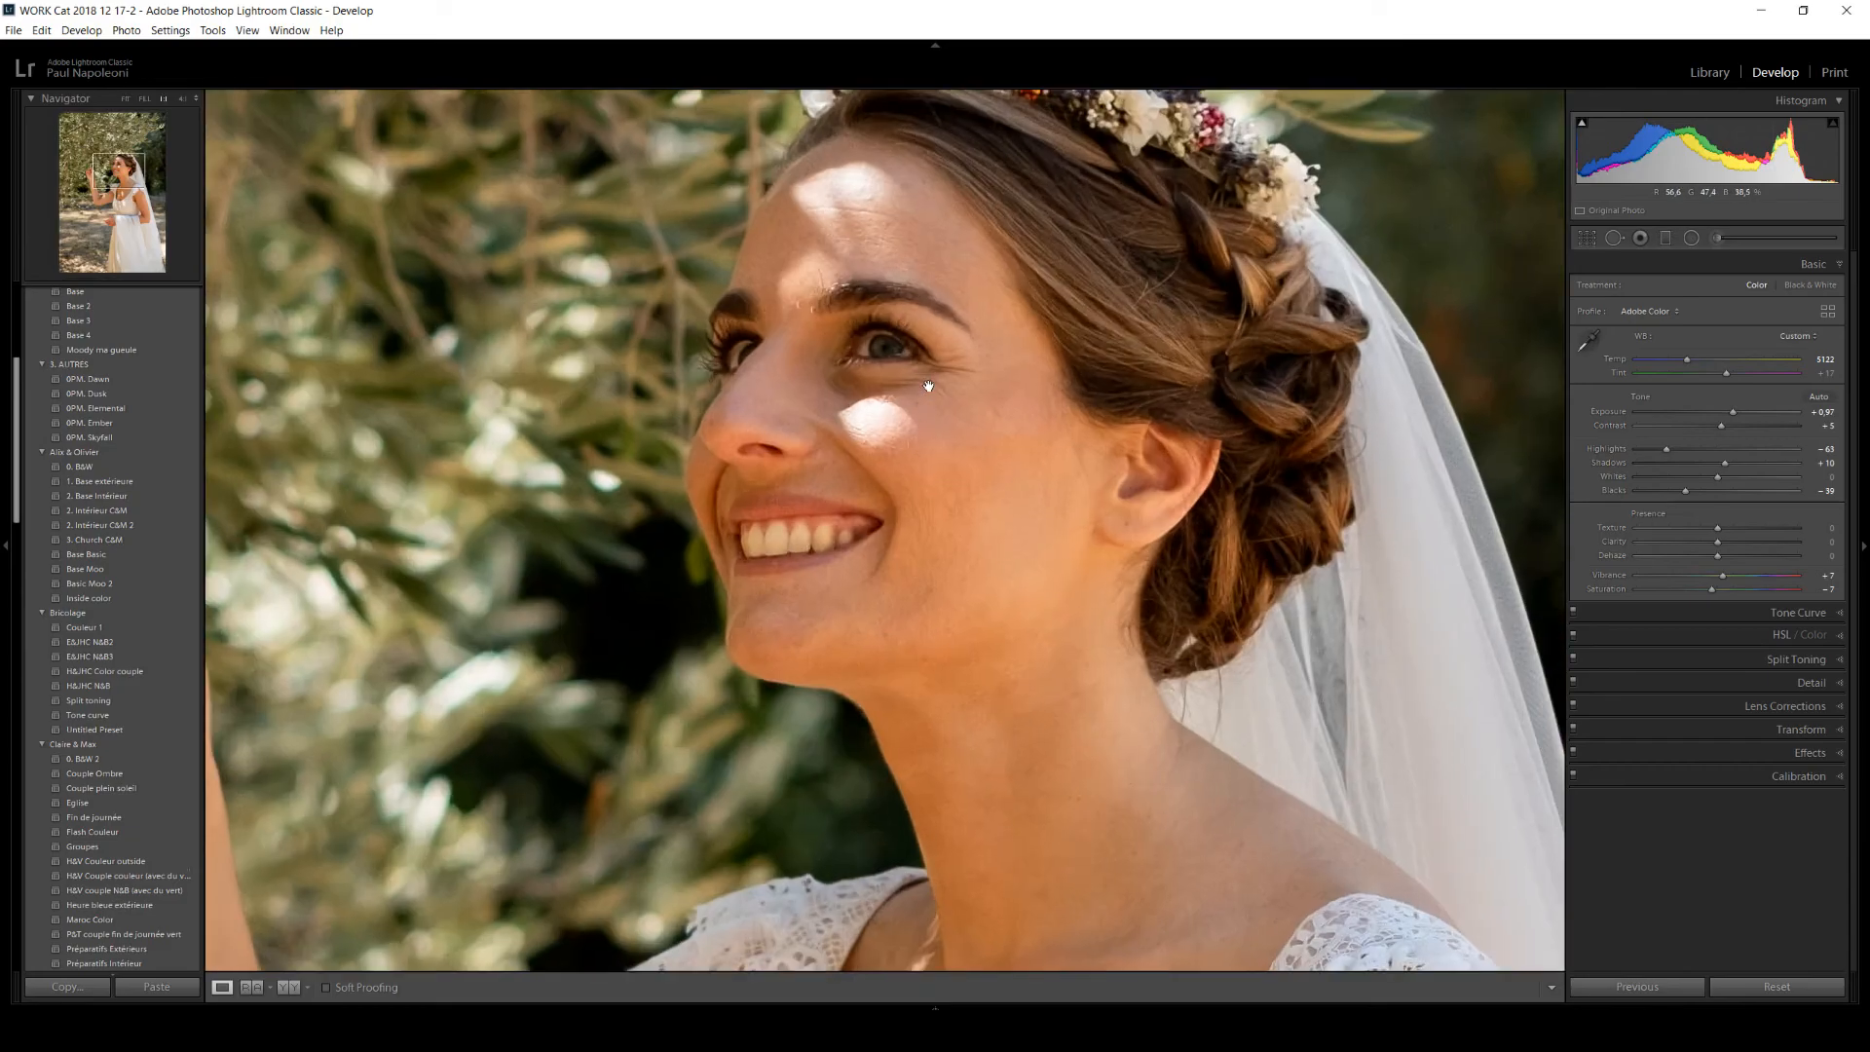
{"action": "left_click_drag", "start_coordinate": [926, 431], "coordinate": [968, 550]}
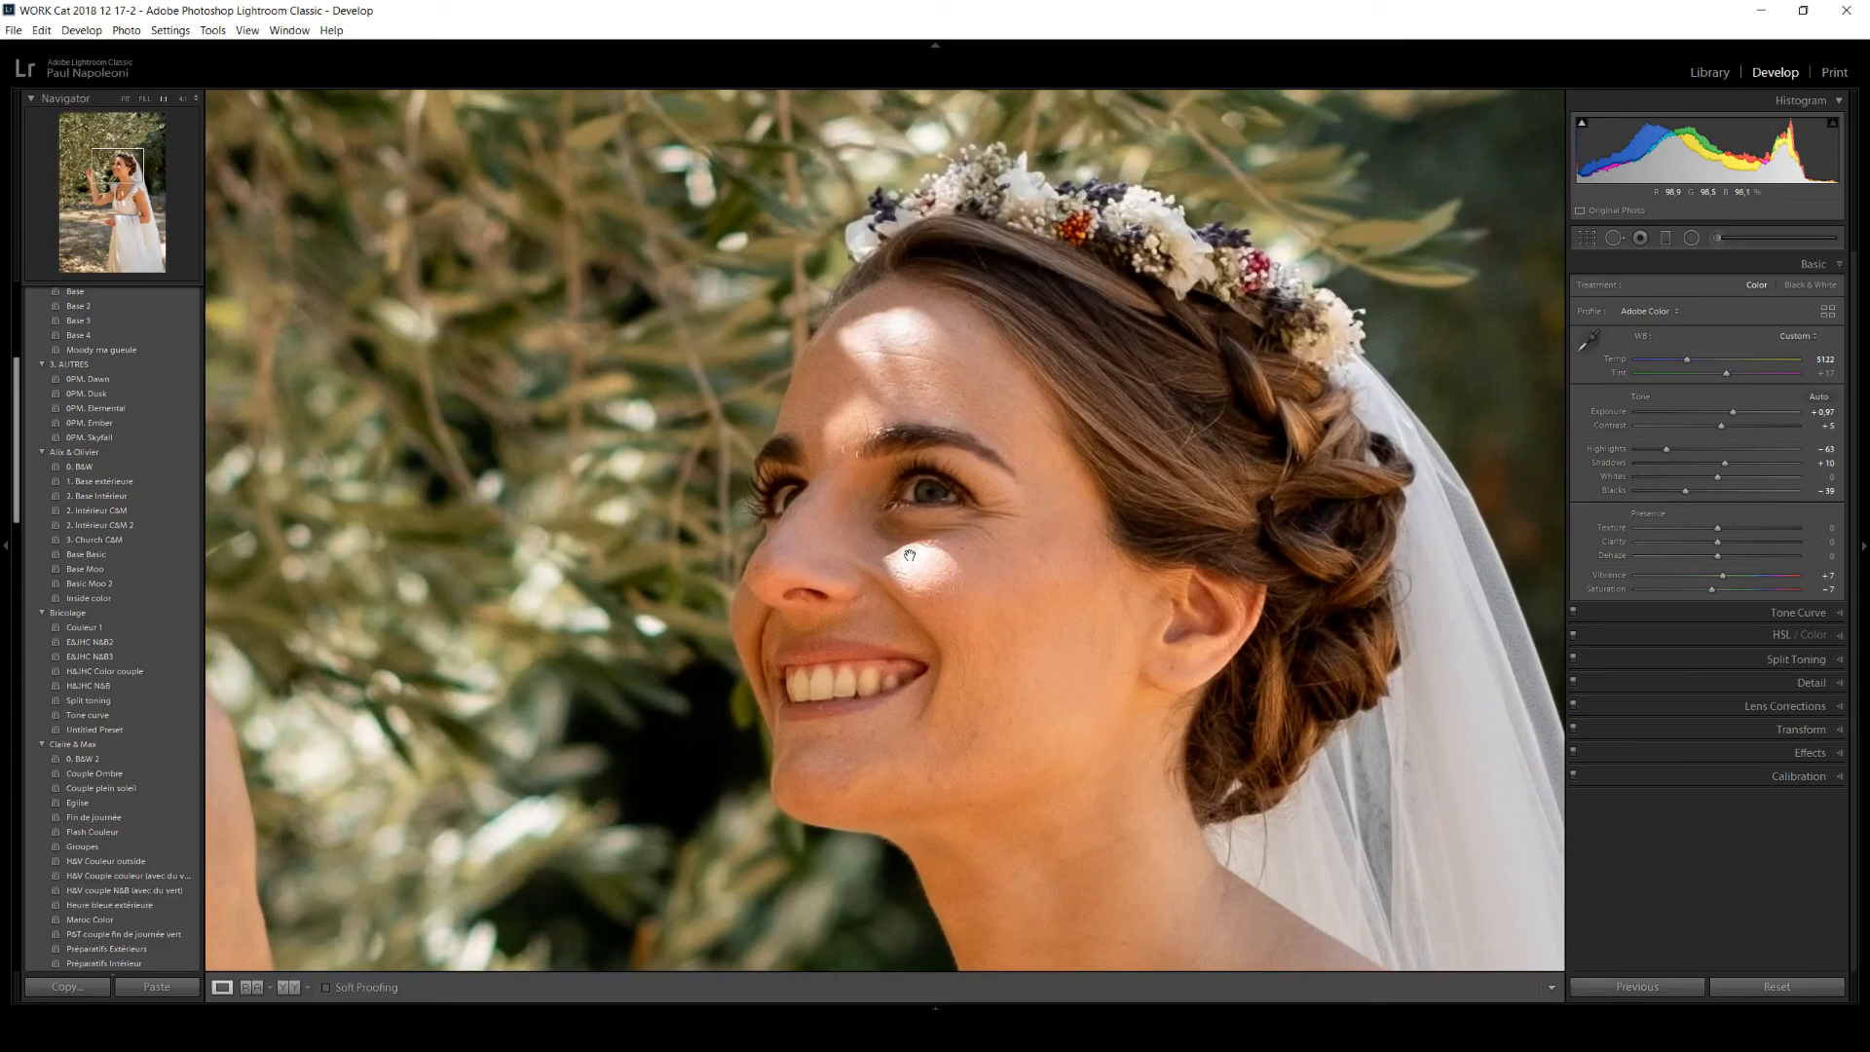
{"action": "left_click", "coordinate": [1717, 239]}
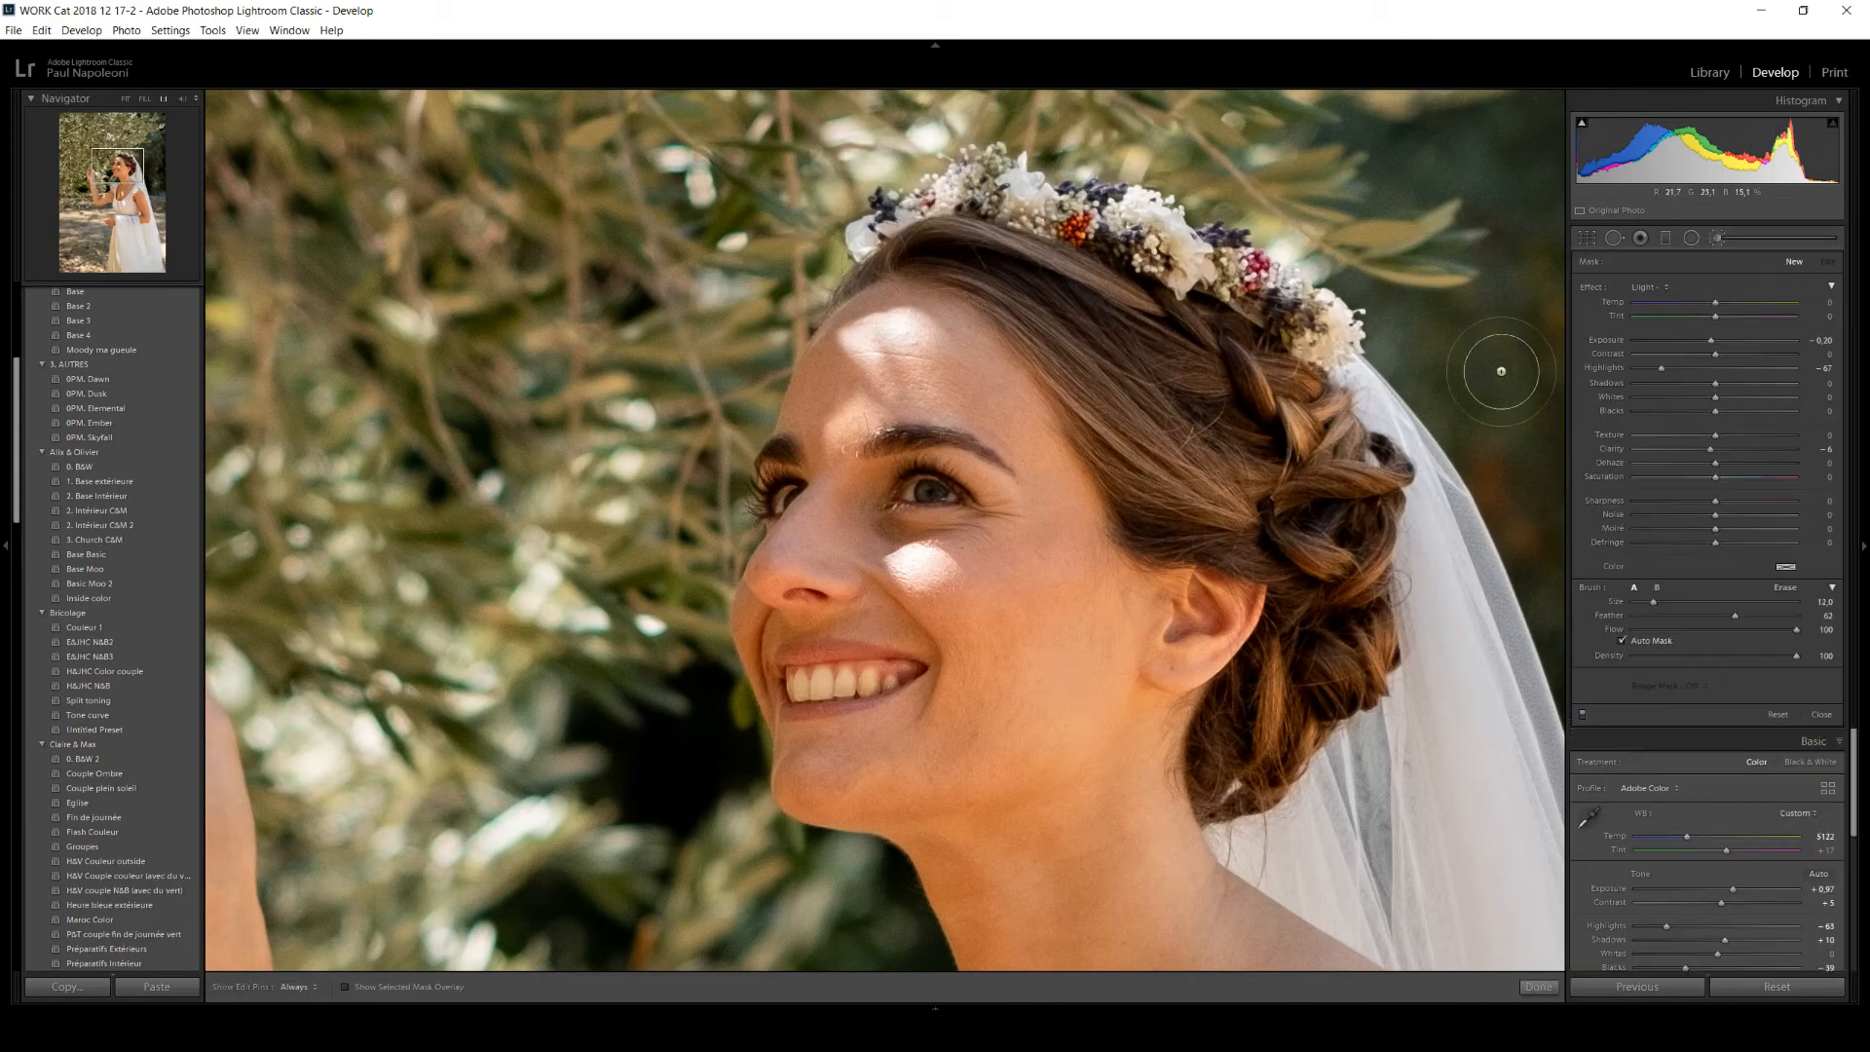
{"action": "left_click_drag", "start_coordinate": [1660, 368], "coordinate": [1653, 368]}
{"action": "double_click", "coordinate": [1711, 340]}
{"action": "double_click", "coordinate": [1710, 449]}
{"action": "key", "text": "h"}
{"action": "left_click", "coordinate": [916, 566]}
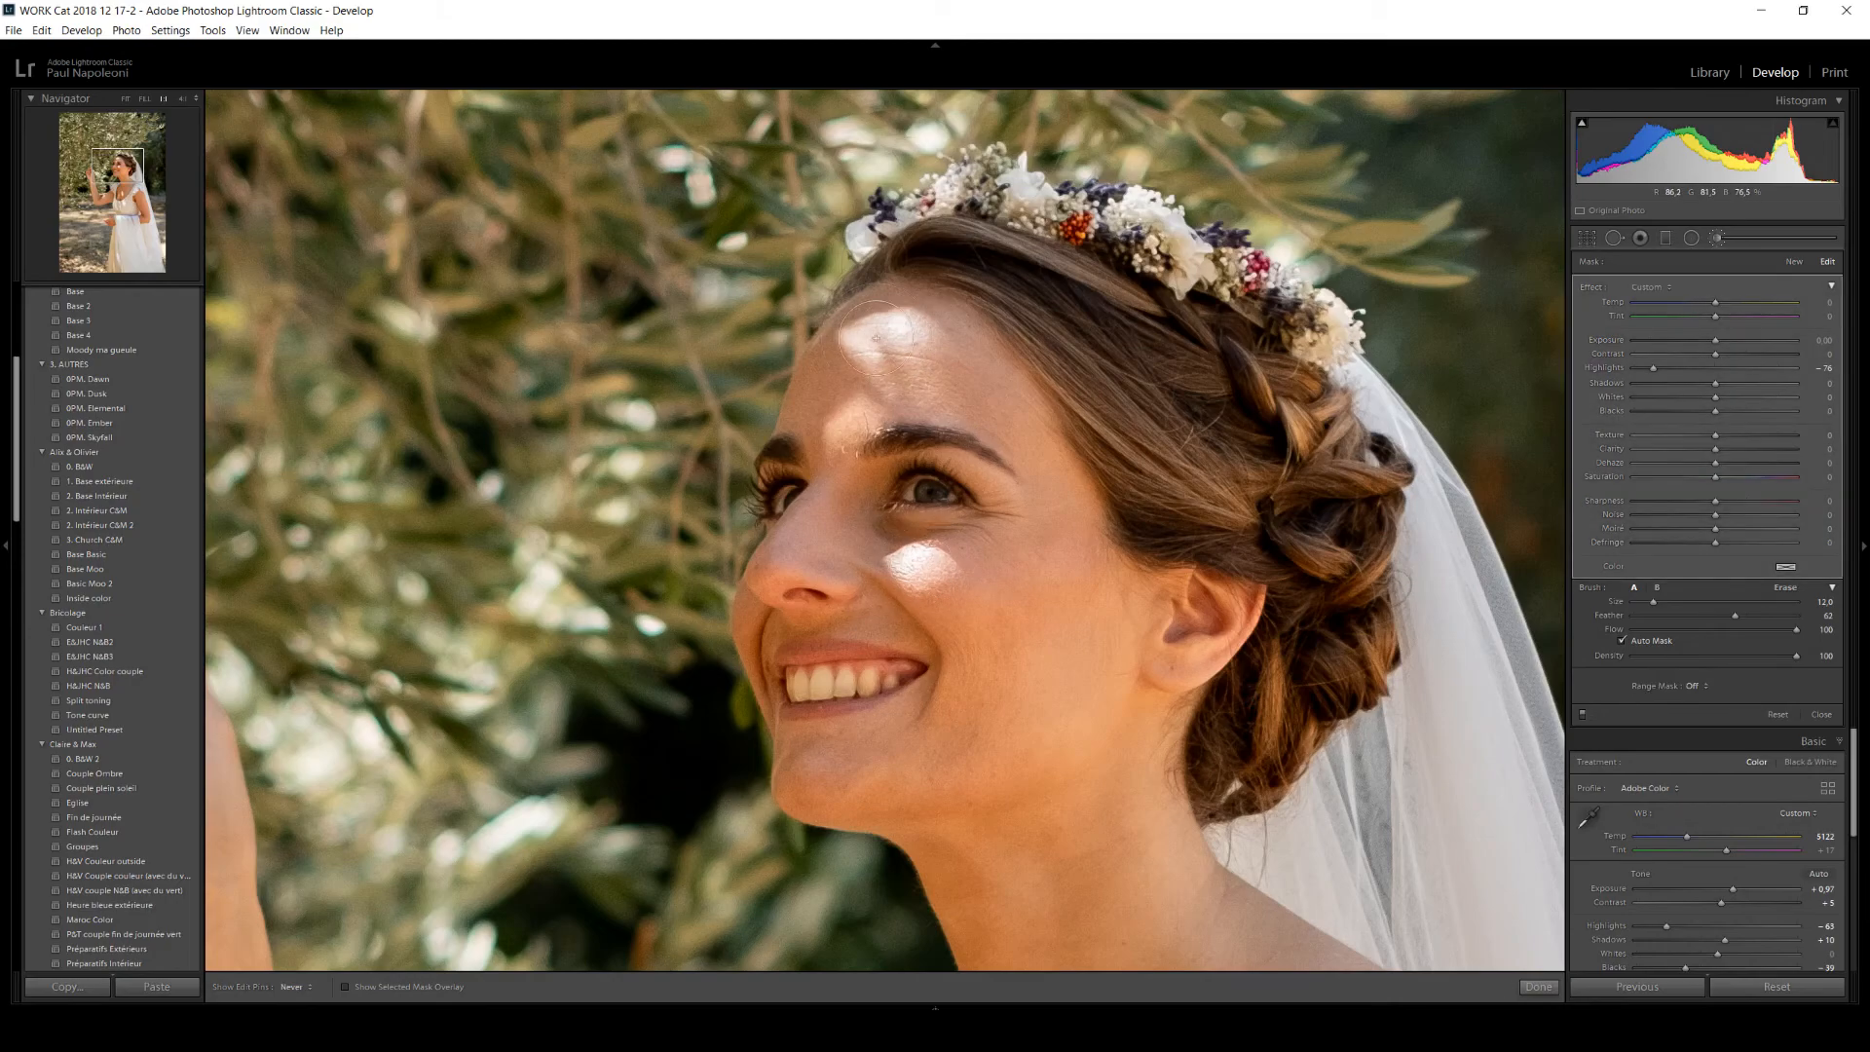
{"action": "left_click_drag", "start_coordinate": [1654, 367], "coordinate": [1646, 367]}
{"action": "left_click", "coordinate": [1547, 992]}
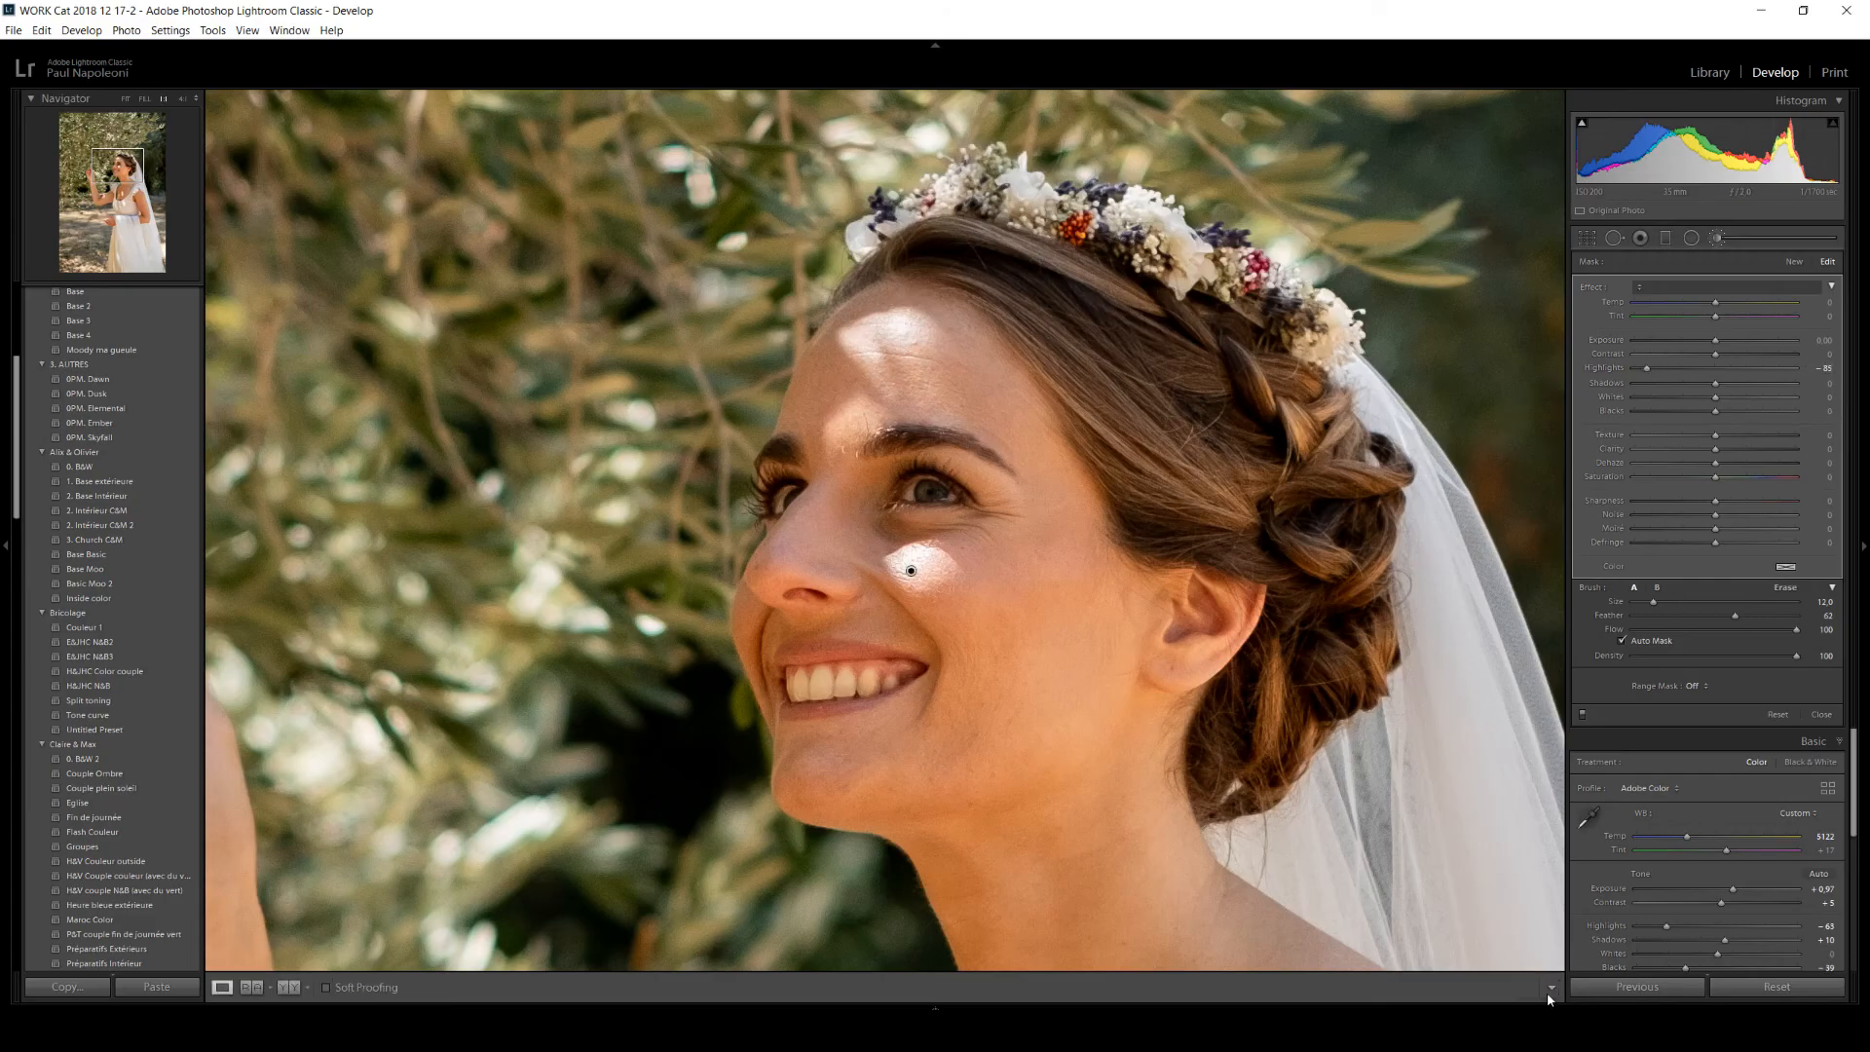
- Brighten both of the bride's eyes with a new adjustment brush using slightly raised exposure, zero highlights and shadows at 30
{"action": "left_click", "coordinate": [1719, 238]}
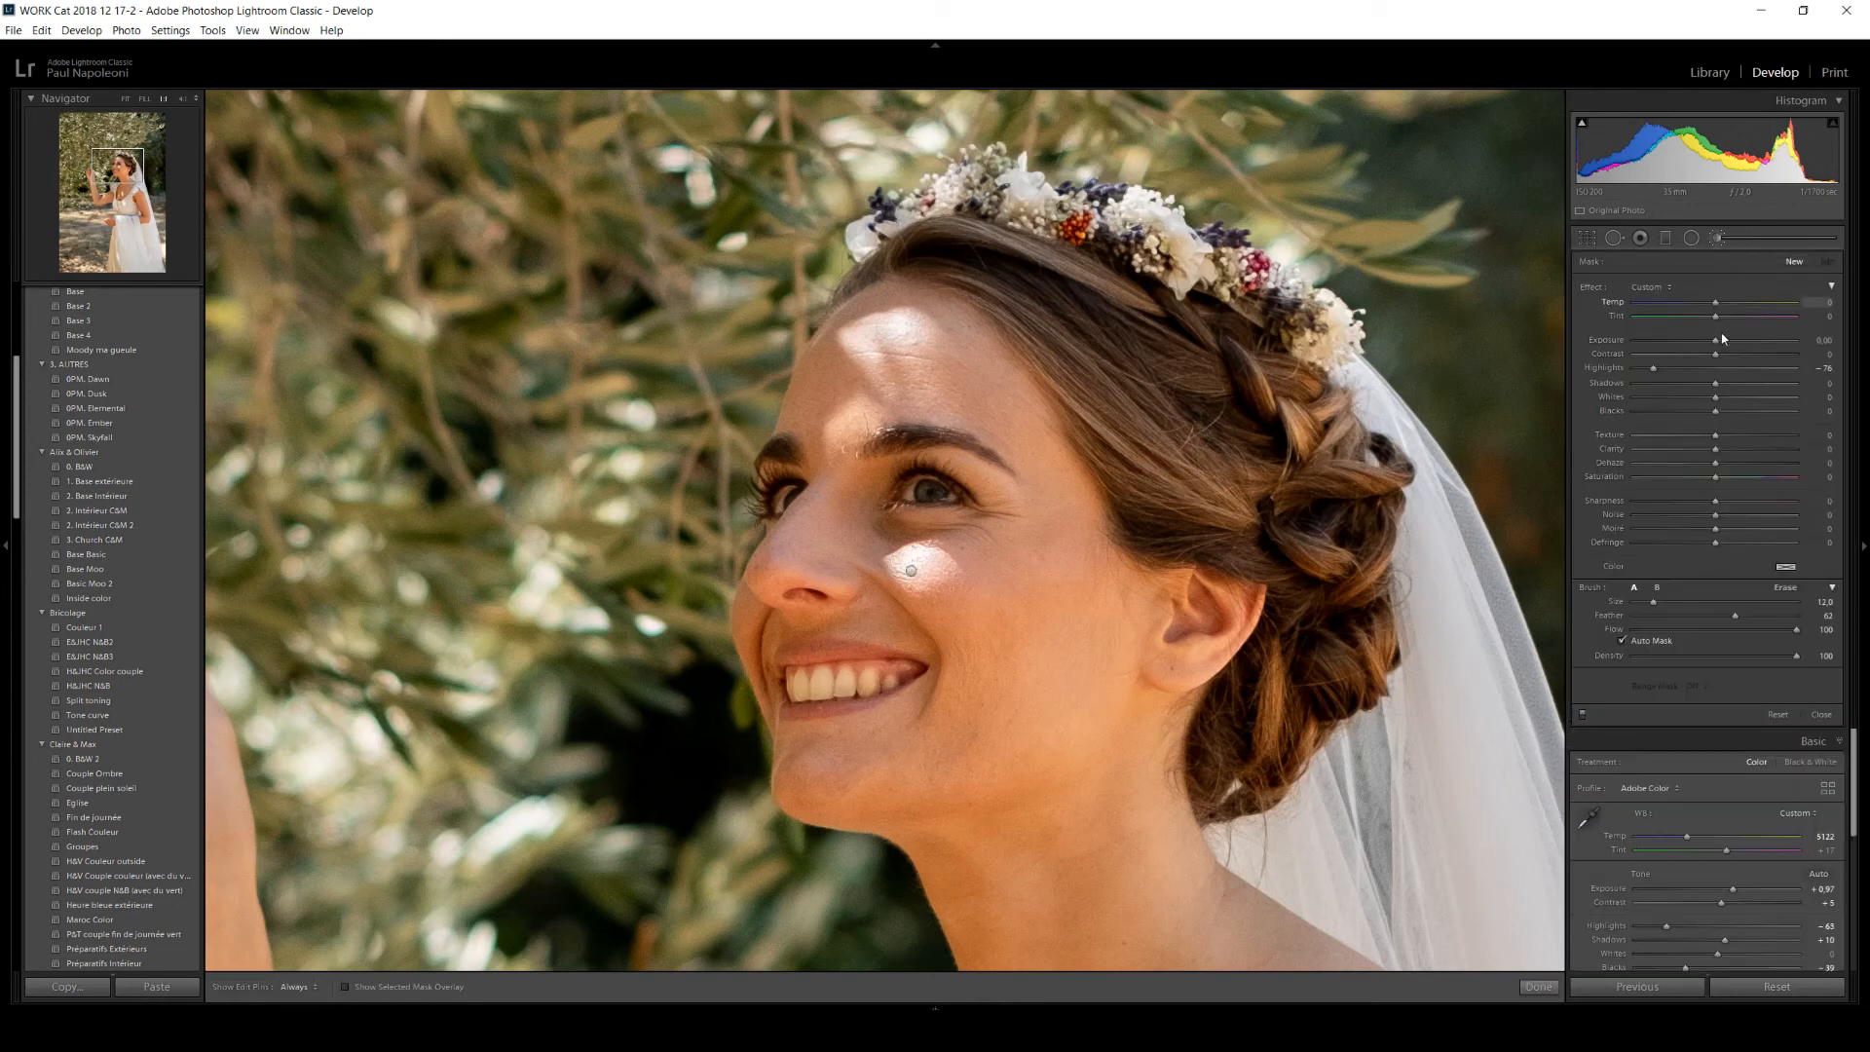
{"action": "mouse_move", "coordinate": [1715, 340]}
{"action": "left_mouse_down"}
{"action": "mouse_move", "coordinate": [1681, 367]}
{"action": "mouse_move", "coordinate": [1735, 366]}
{"action": "left_mouse_up"}
{"action": "double_click", "coordinate": [1736, 369]}
{"action": "left_click_drag", "start_coordinate": [1716, 382], "coordinate": [1739, 387]}
{"action": "mouse_move", "coordinate": [918, 495]}
{"action": "left_mouse_down"}
{"action": "mouse_move", "coordinate": [908, 471]}
{"action": "mouse_move", "coordinate": [983, 503]}
{"action": "mouse_move", "coordinate": [902, 483]}
{"action": "mouse_move", "coordinate": [892, 511]}
{"action": "mouse_move", "coordinate": [899, 490]}
{"action": "left_mouse_up"}
{"action": "key", "text": "h"}
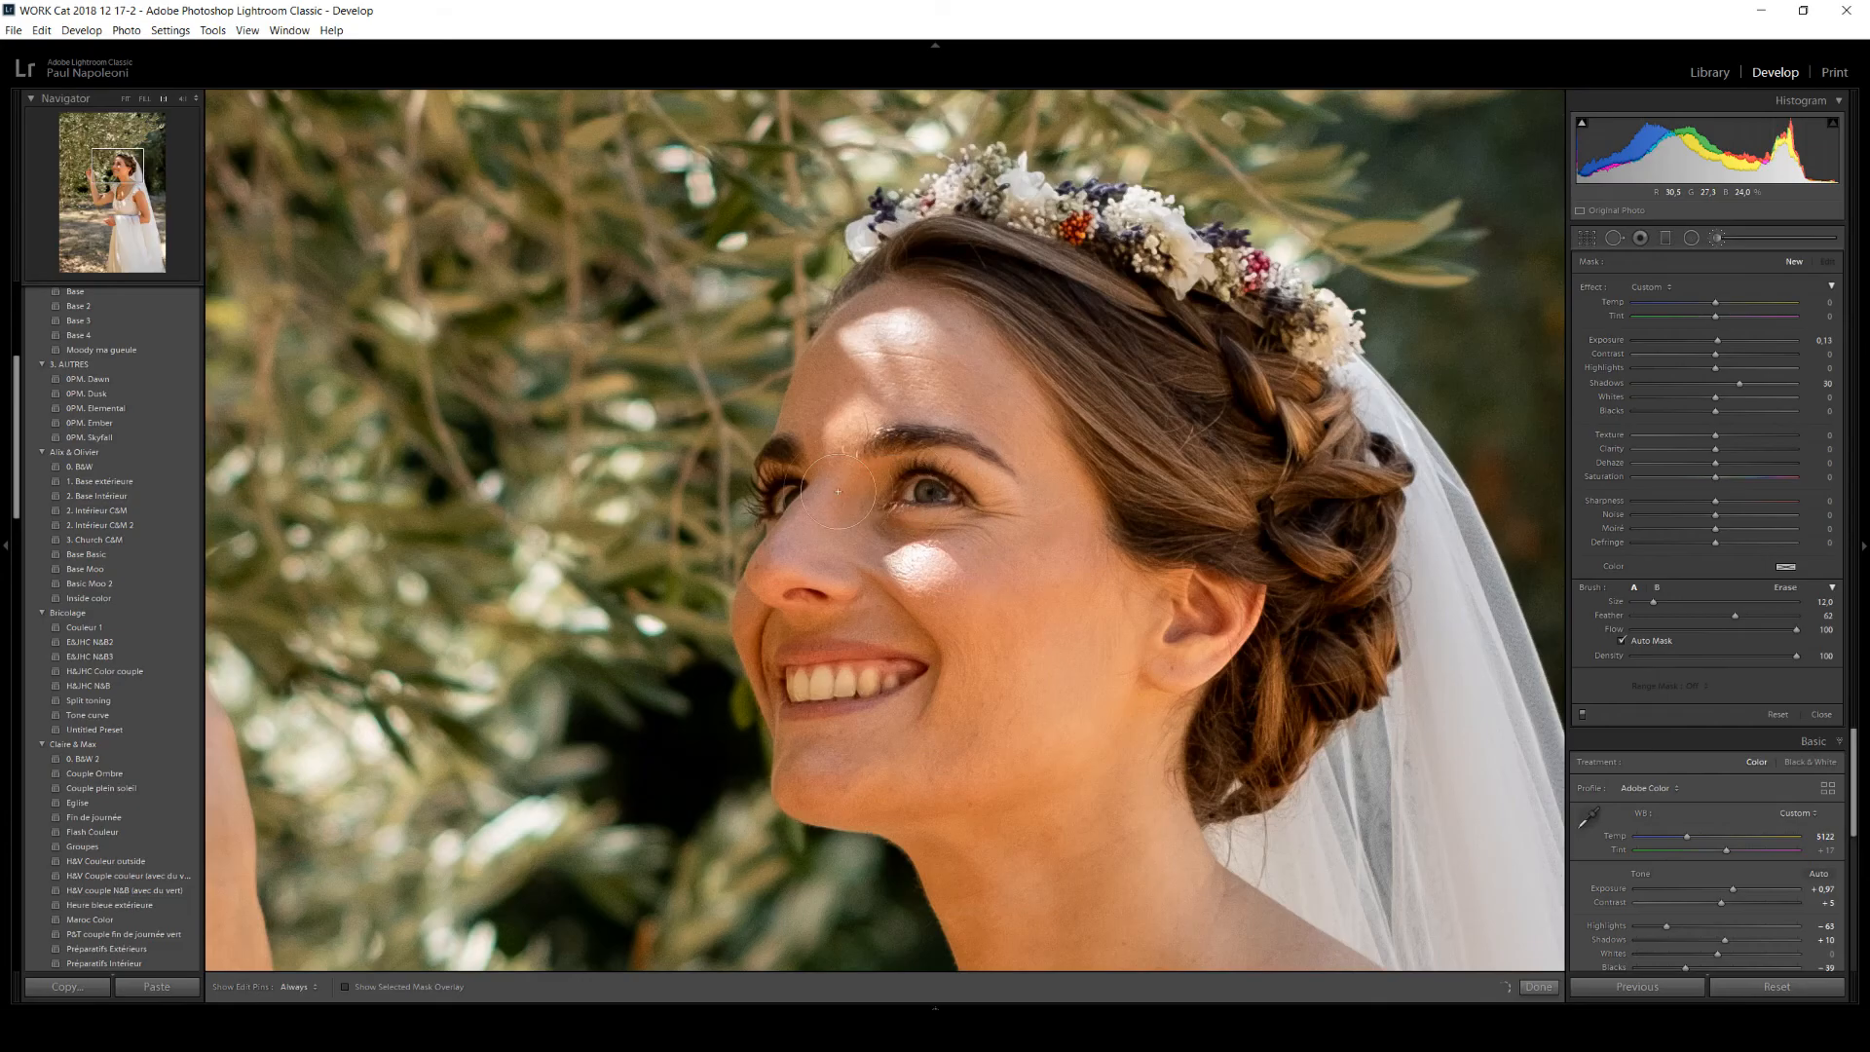
{"action": "mouse_move", "coordinate": [774, 487]}
{"action": "left_mouse_down"}
{"action": "mouse_move", "coordinate": [769, 503]}
{"action": "mouse_move", "coordinate": [780, 486]}
{"action": "left_mouse_up"}
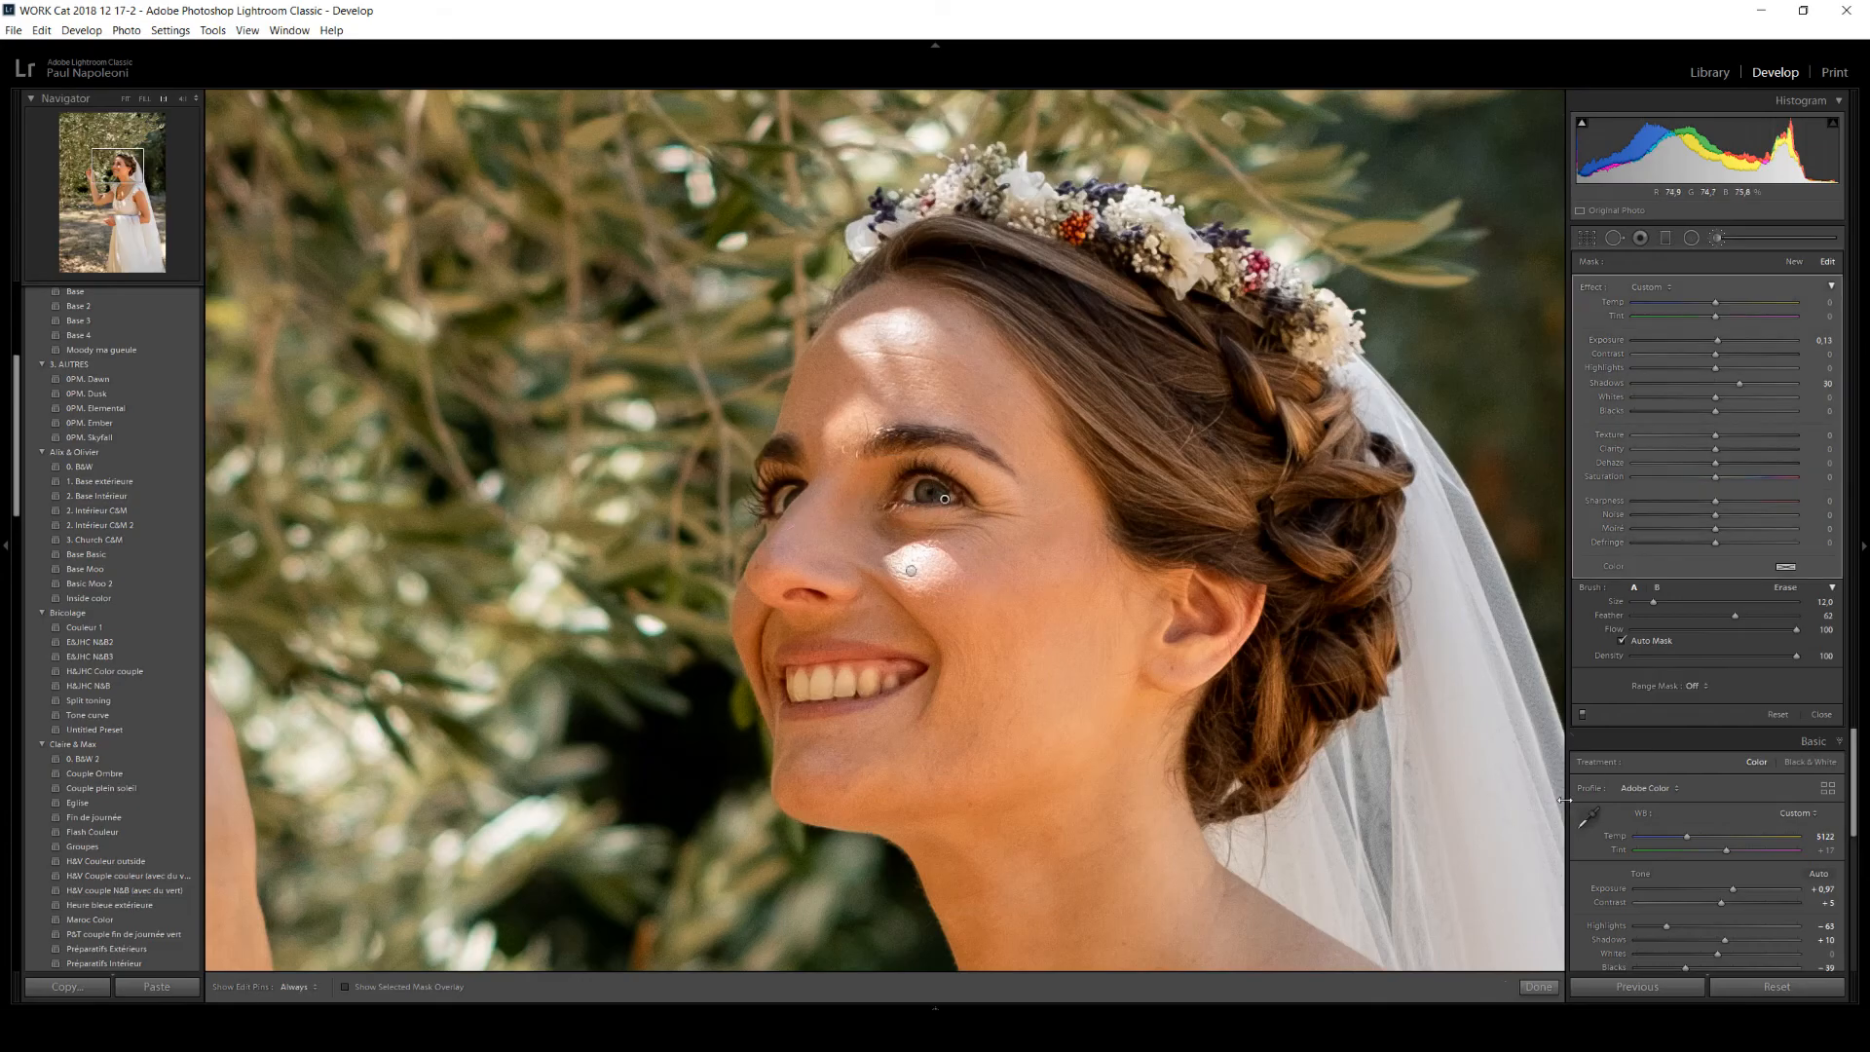
{"action": "left_click", "coordinate": [1538, 987]}
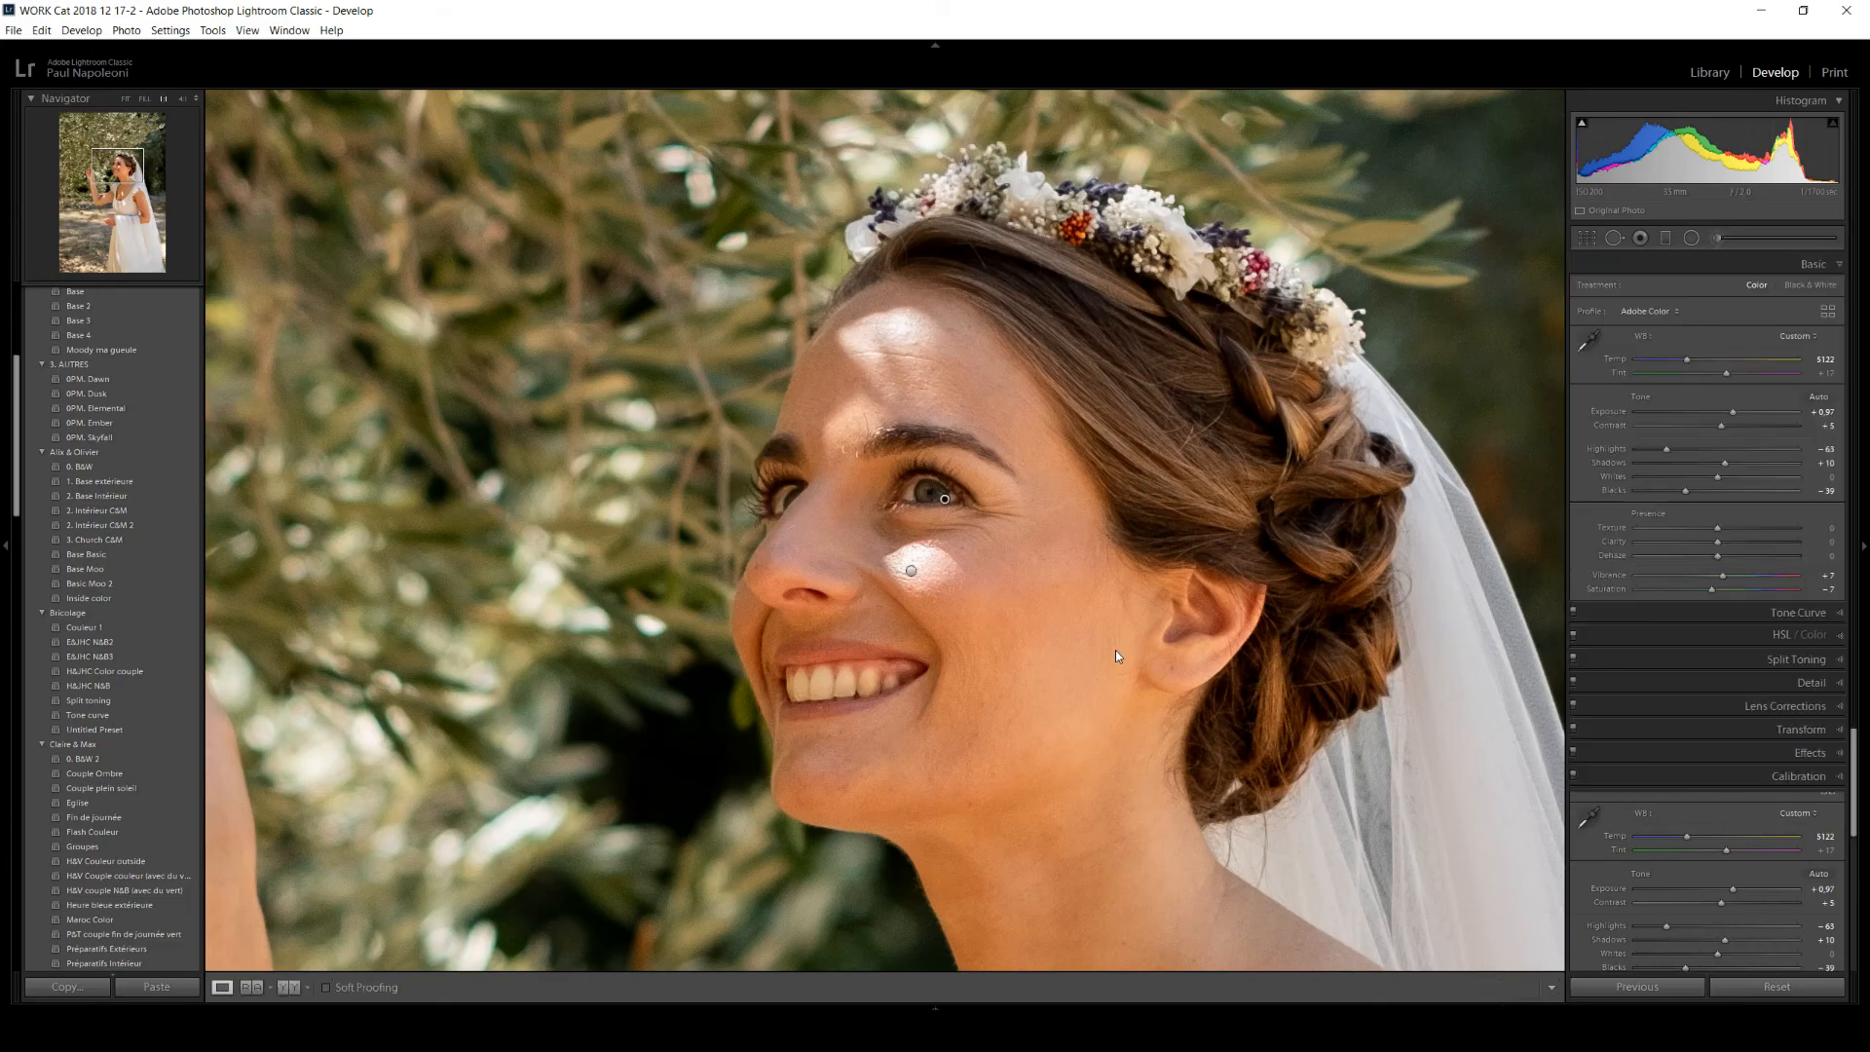
- Raise the photo's global contrast to +14 and its exposure to +1.11
{"action": "left_click", "coordinate": [1114, 651]}
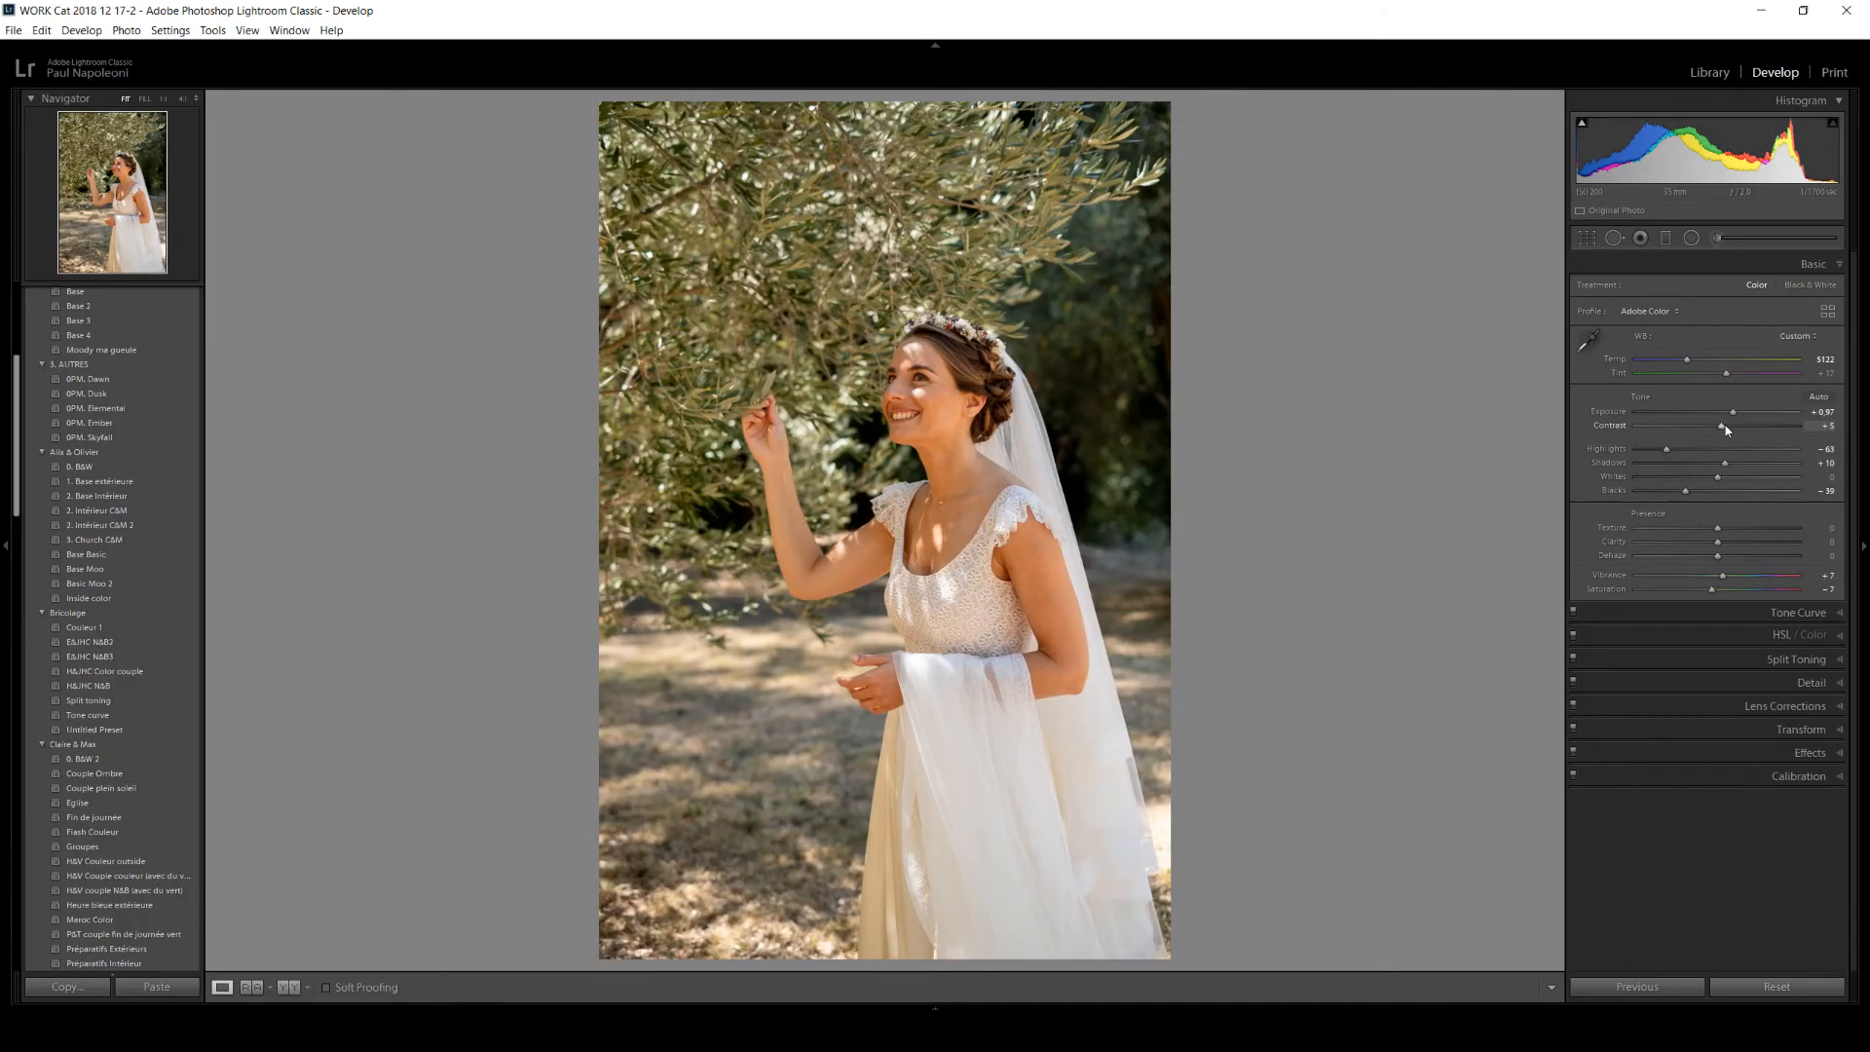
{"action": "left_click_drag", "start_coordinate": [1726, 426], "coordinate": [1734, 430]}
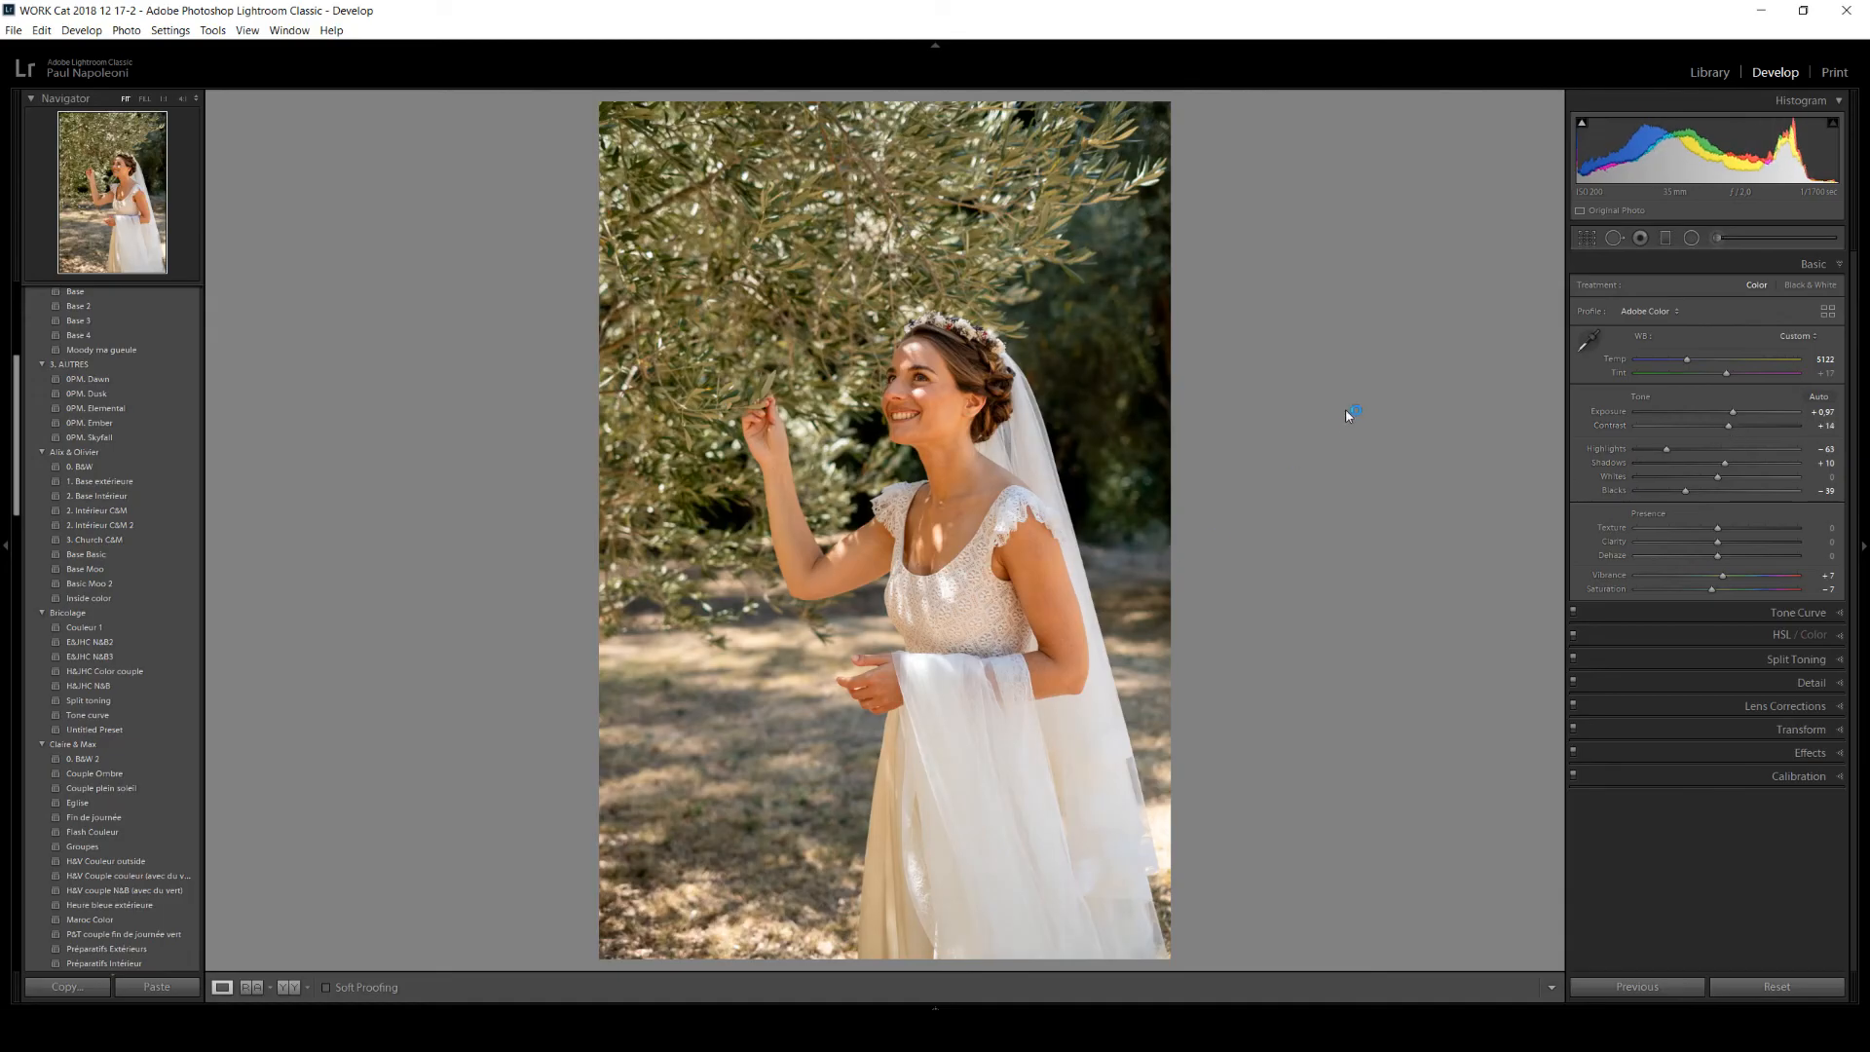
{"action": "left_click", "coordinate": [912, 386]}
{"action": "left_click", "coordinate": [911, 386]}
{"action": "left_click_drag", "start_coordinate": [1734, 413], "coordinate": [1738, 418]}
- Add a wide radial filter around the bride's upper body with the "Llight -" preset to darken the surroundings
{"action": "left_click", "coordinate": [1691, 238]}
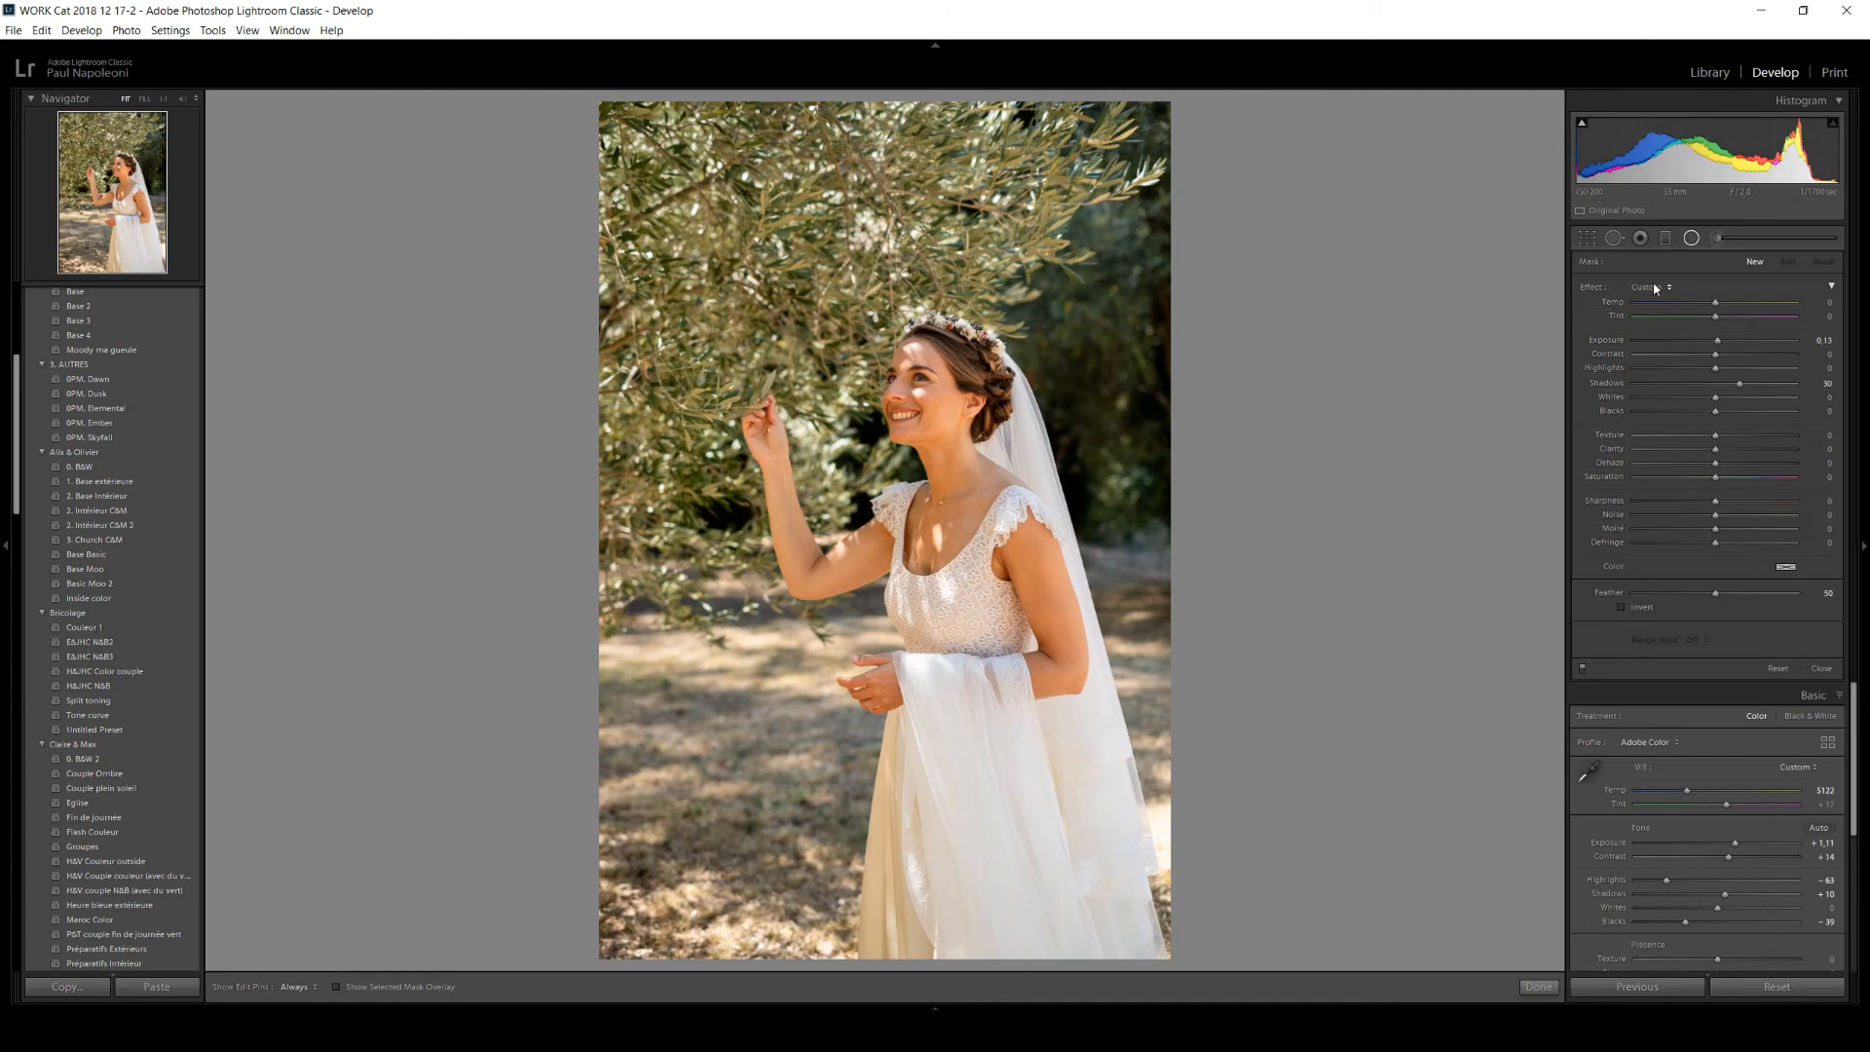
{"action": "left_click", "coordinate": [1640, 287]}
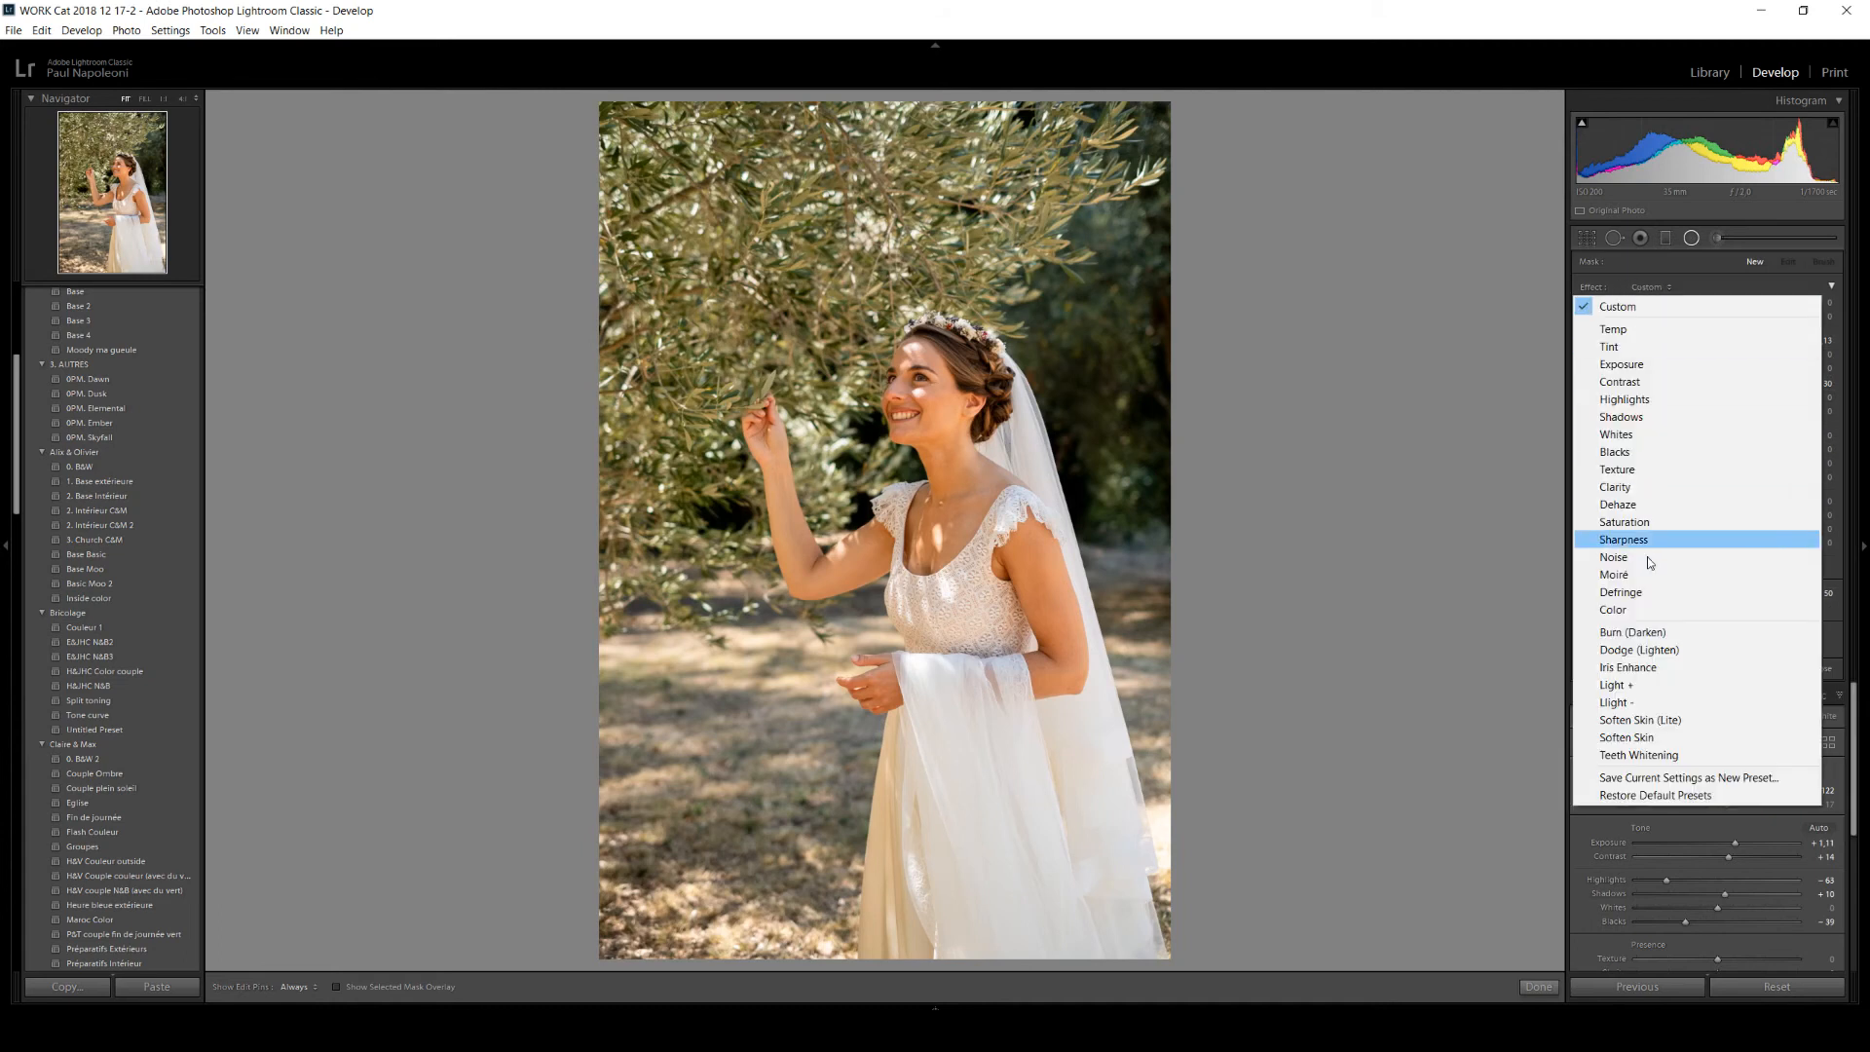
{"action": "left_click", "coordinate": [1647, 704]}
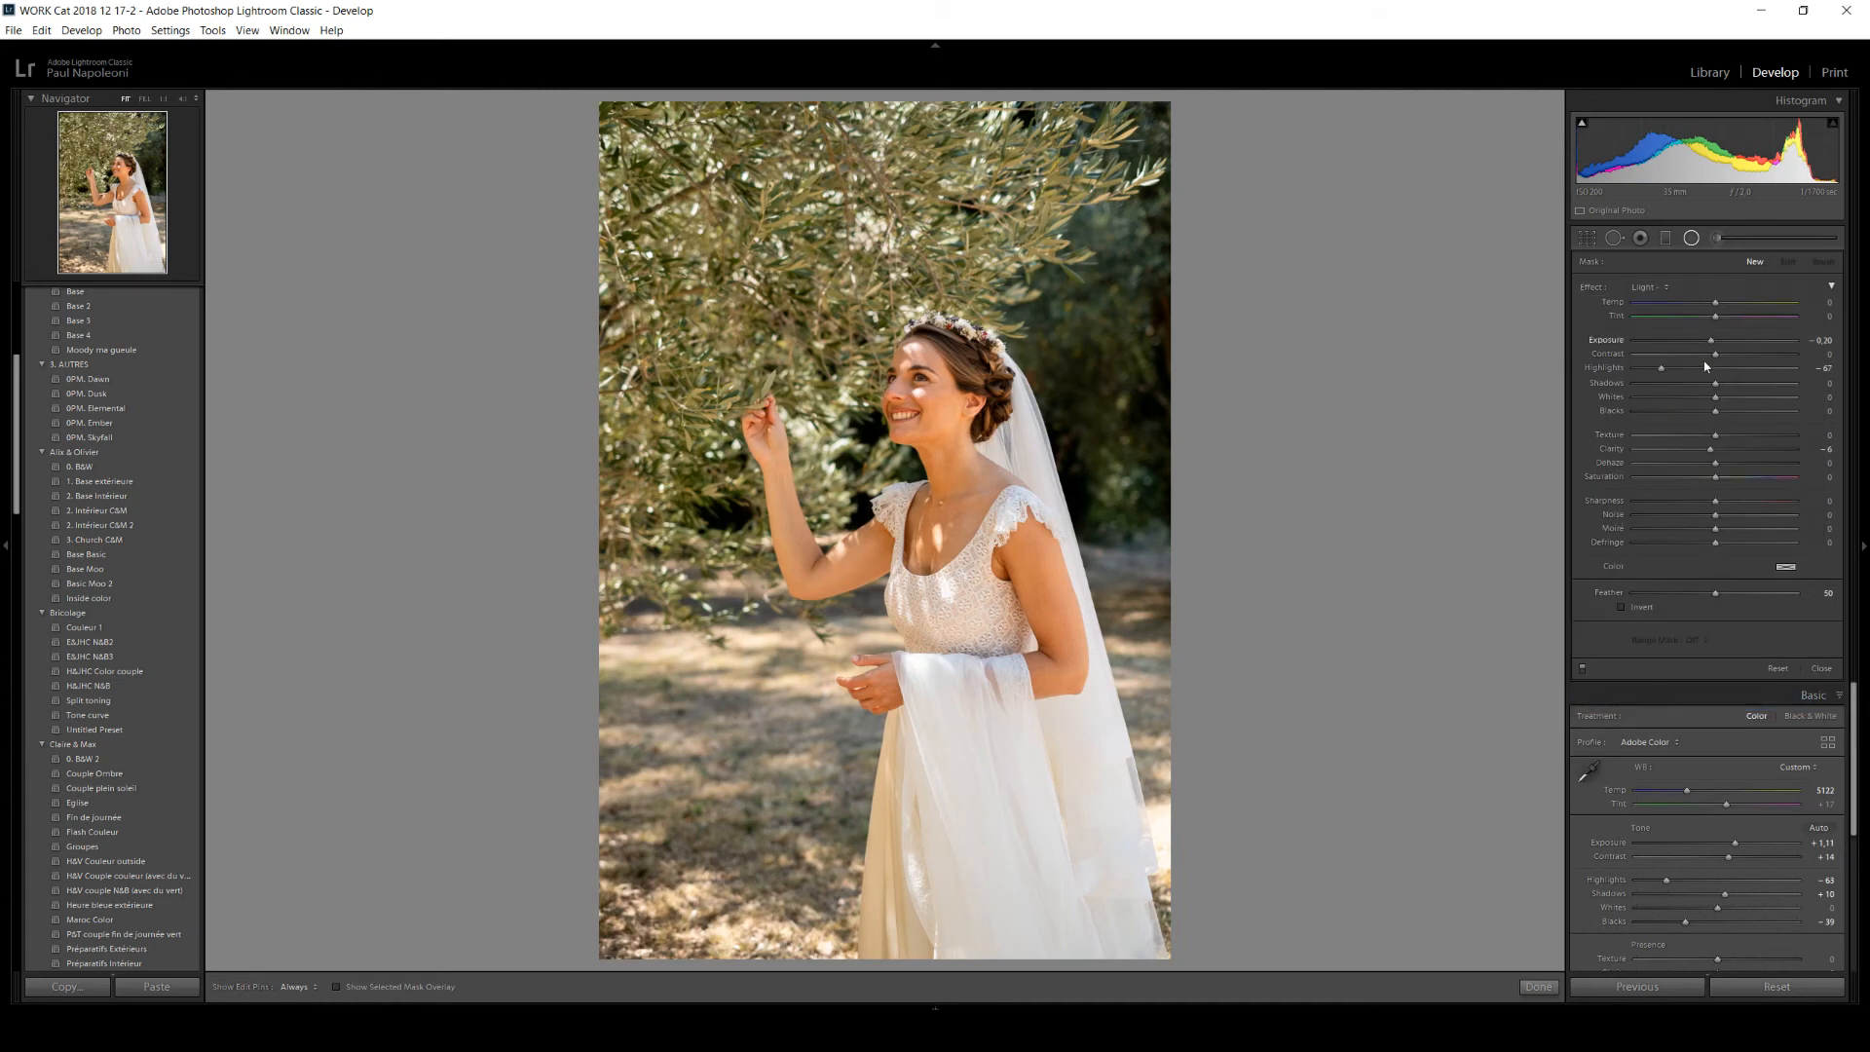
{"action": "mouse_move", "coordinate": [833, 353]}
{"action": "left_mouse_down"}
{"action": "mouse_move", "coordinate": [1119, 401]}
{"action": "mouse_move", "coordinate": [1295, 662]}
{"action": "left_mouse_up"}
{"action": "mouse_move", "coordinate": [1101, 421]}
{"action": "left_mouse_down"}
{"action": "mouse_move", "coordinate": [1185, 542]}
{"action": "mouse_move", "coordinate": [1174, 510]}
{"action": "left_mouse_up"}
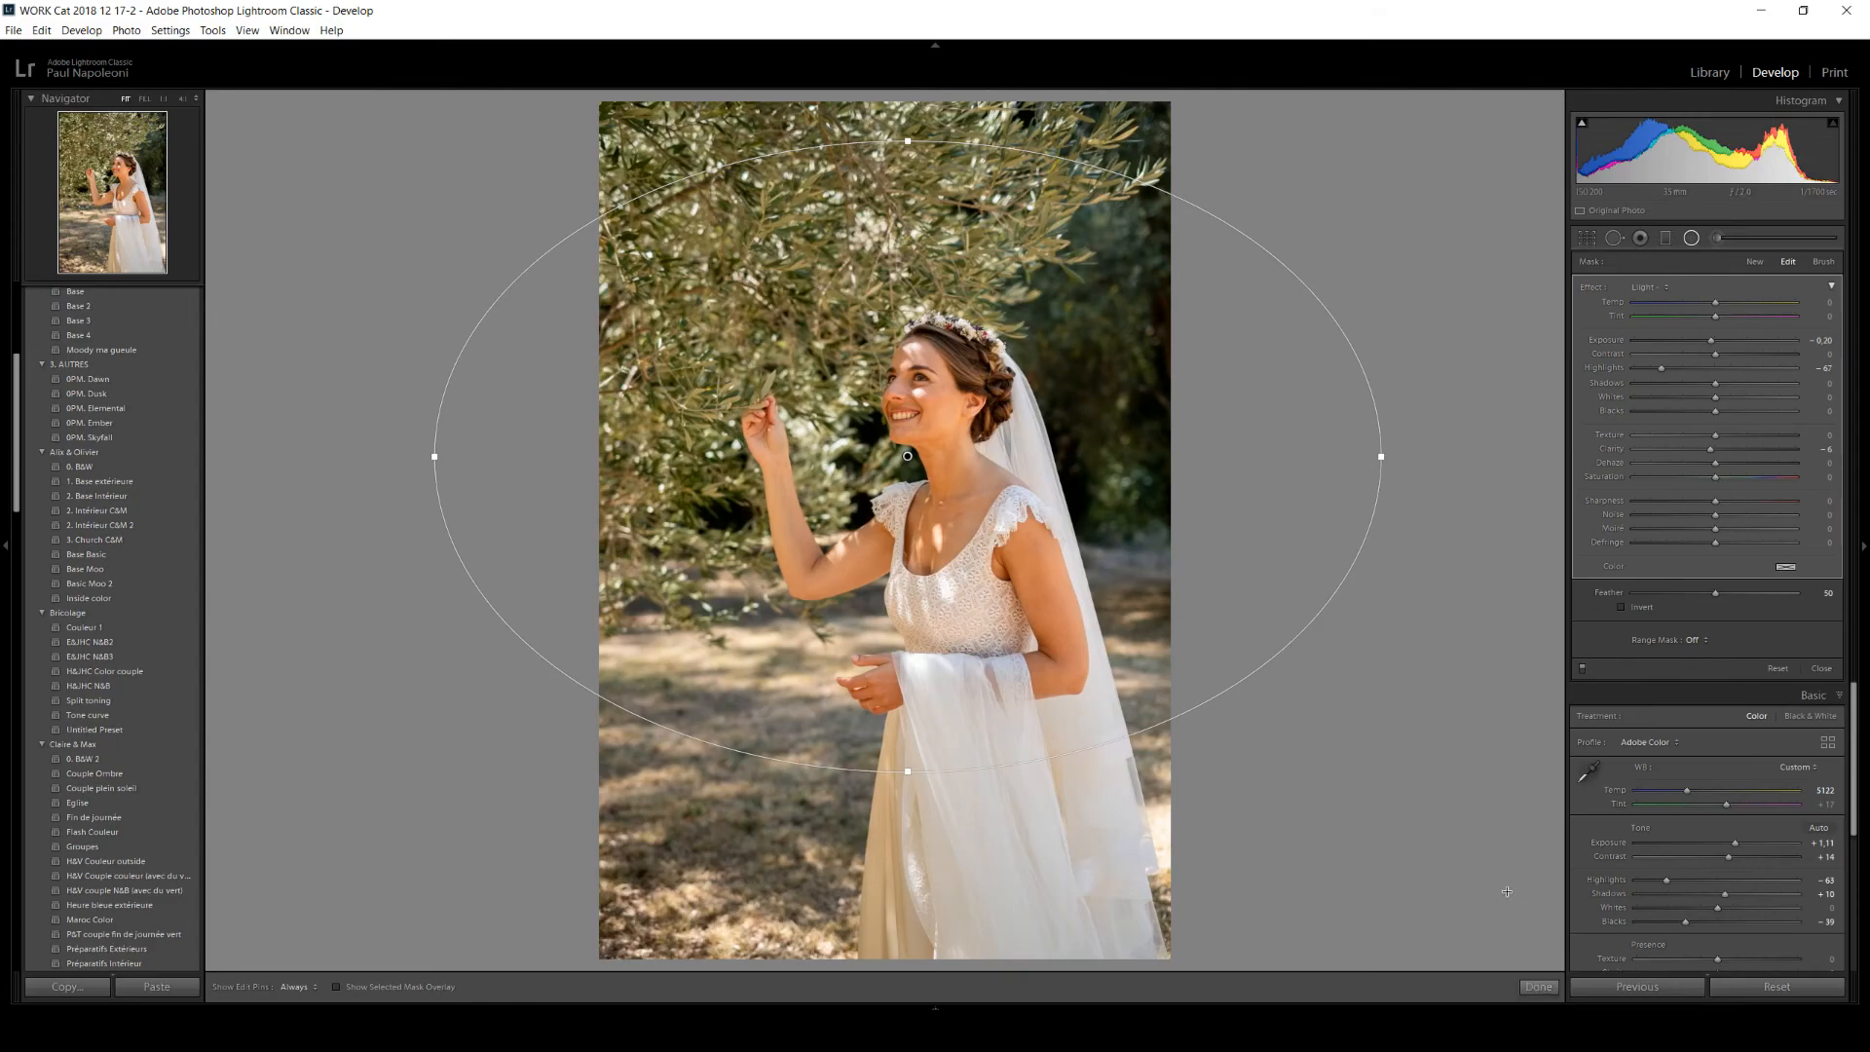
{"action": "left_click", "coordinate": [1540, 988]}
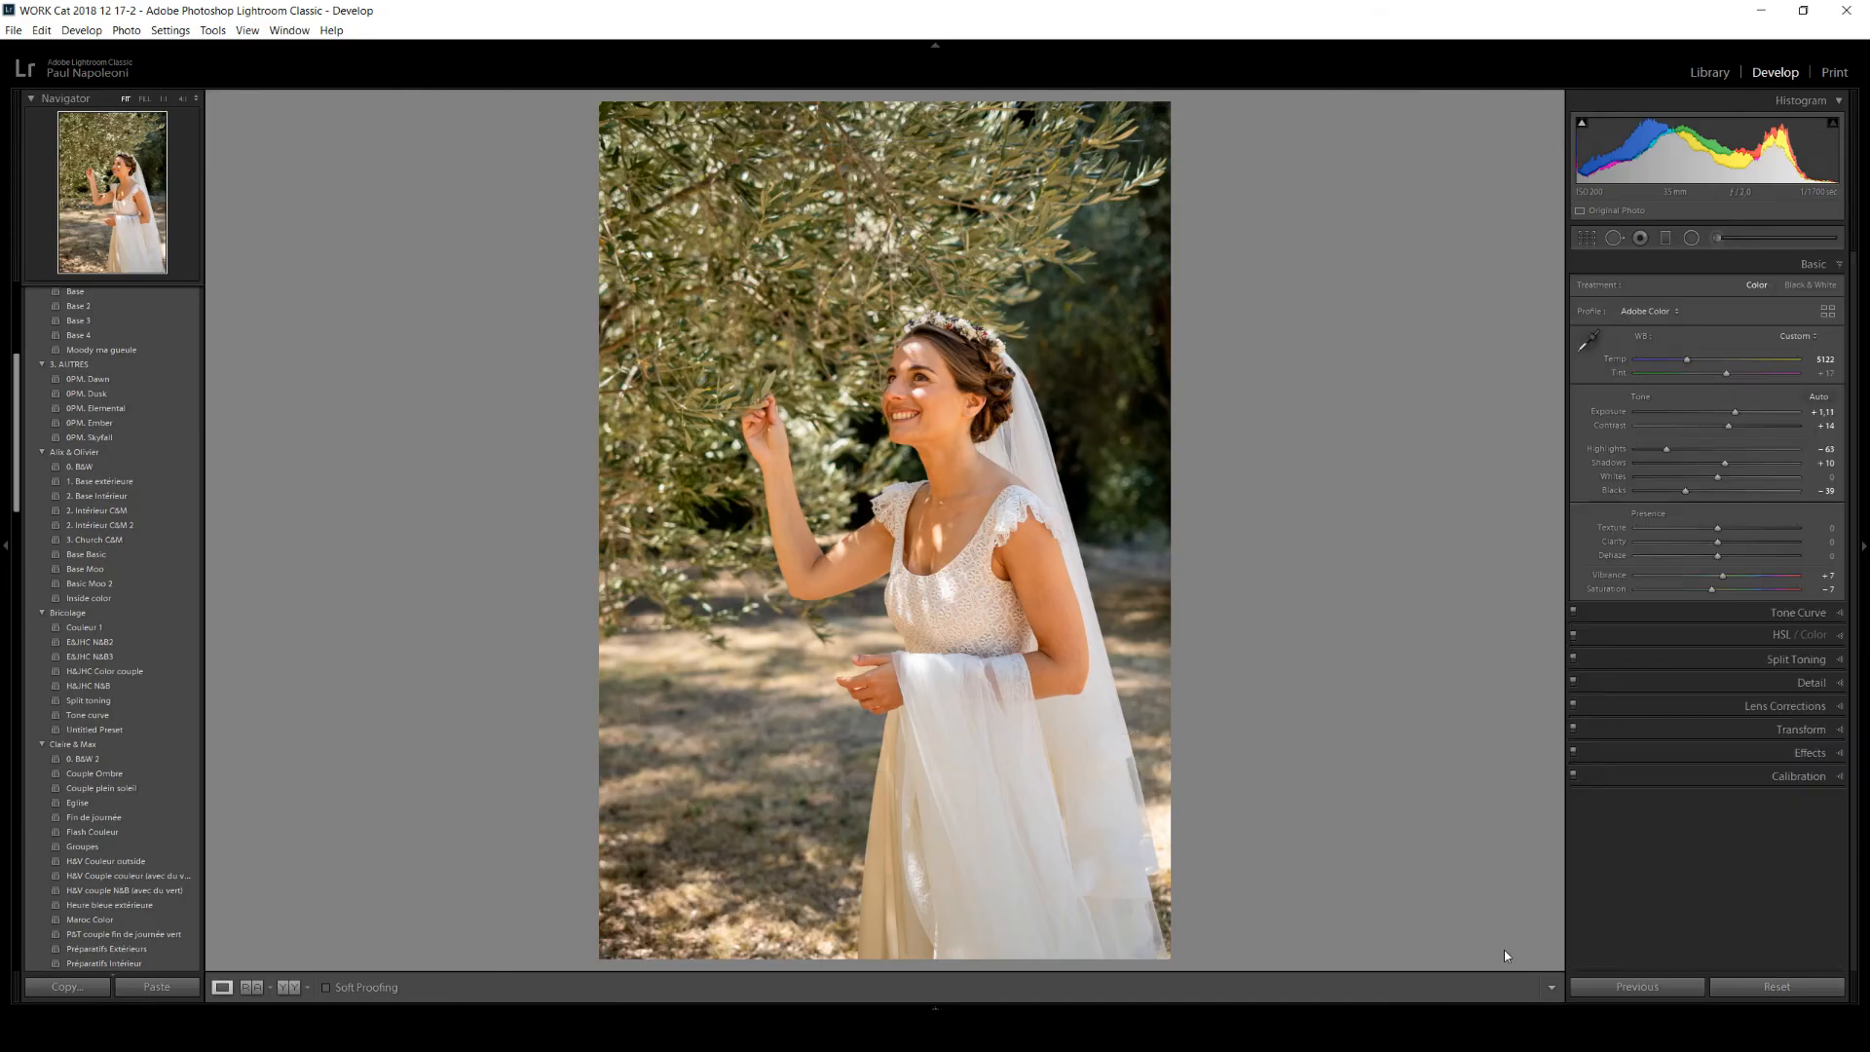
- Darken the foliage by setting the green luminance to -74, and check the bride's face and neck up close
{"action": "left_click", "coordinate": [1737, 634]}
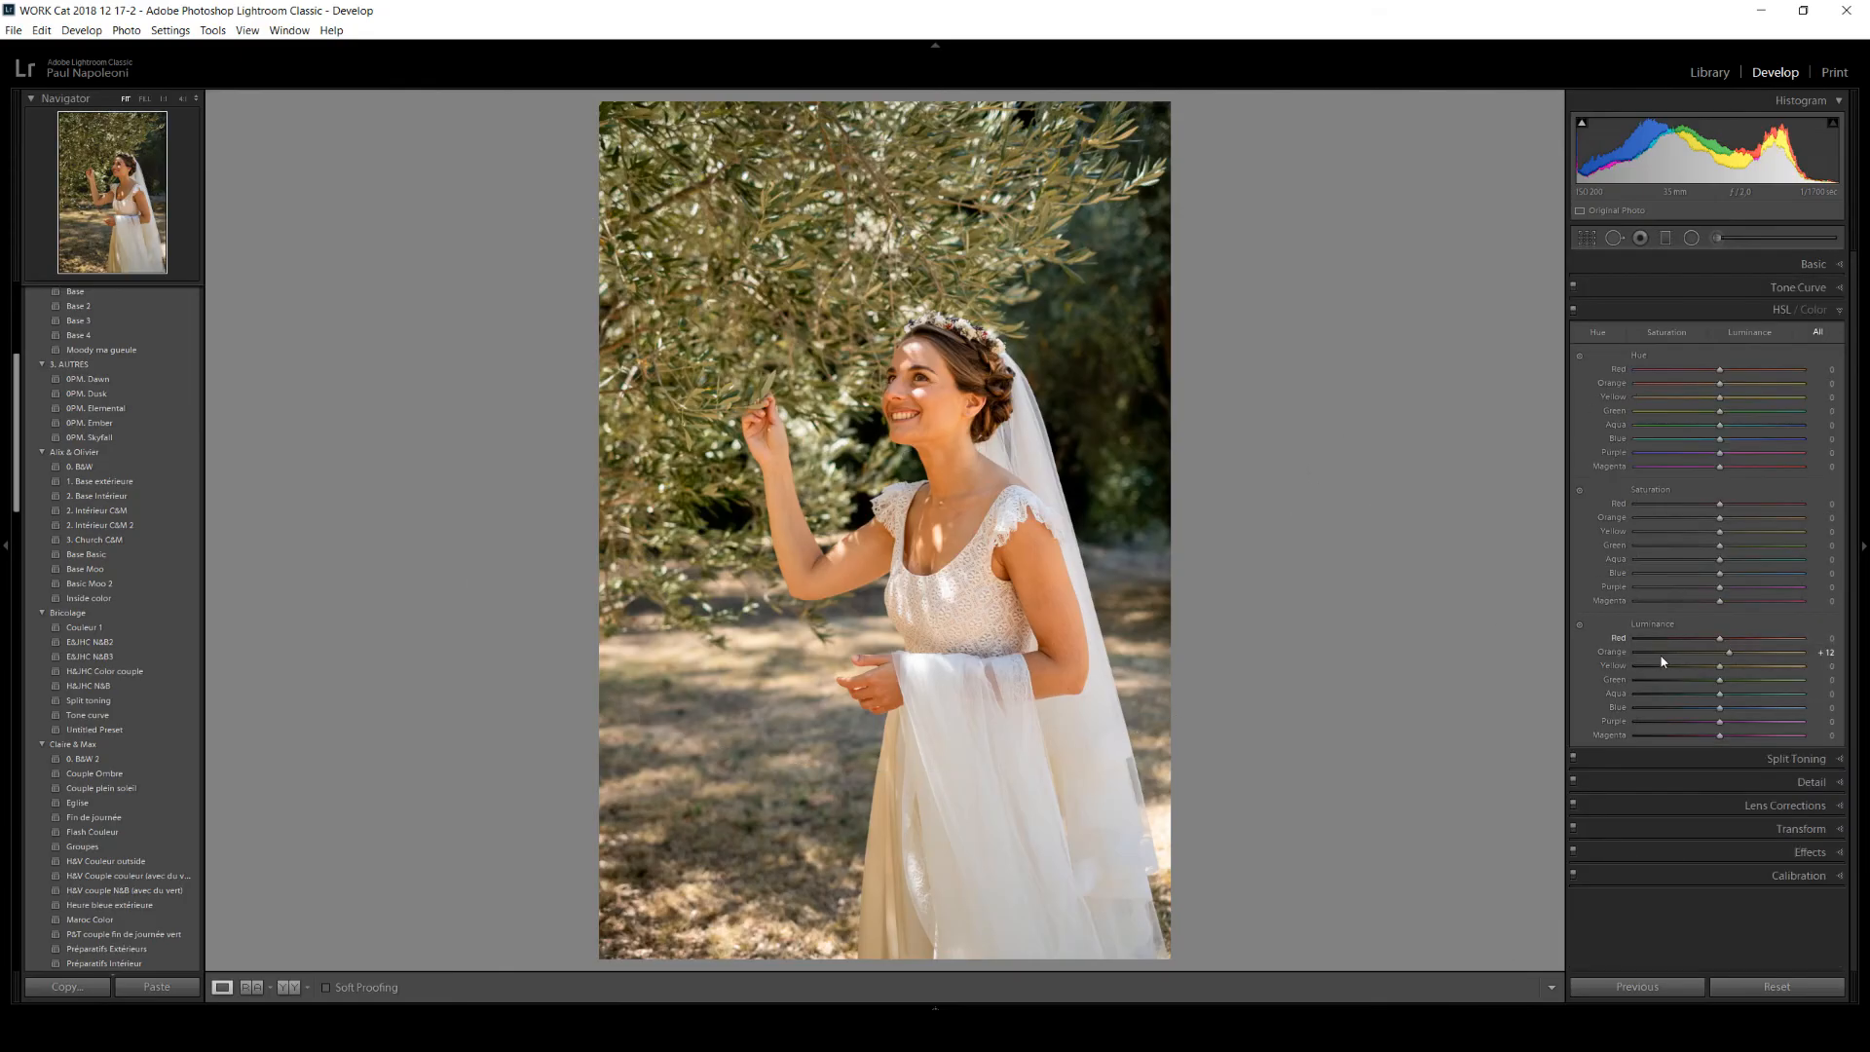
{"action": "left_click", "coordinate": [1663, 680]}
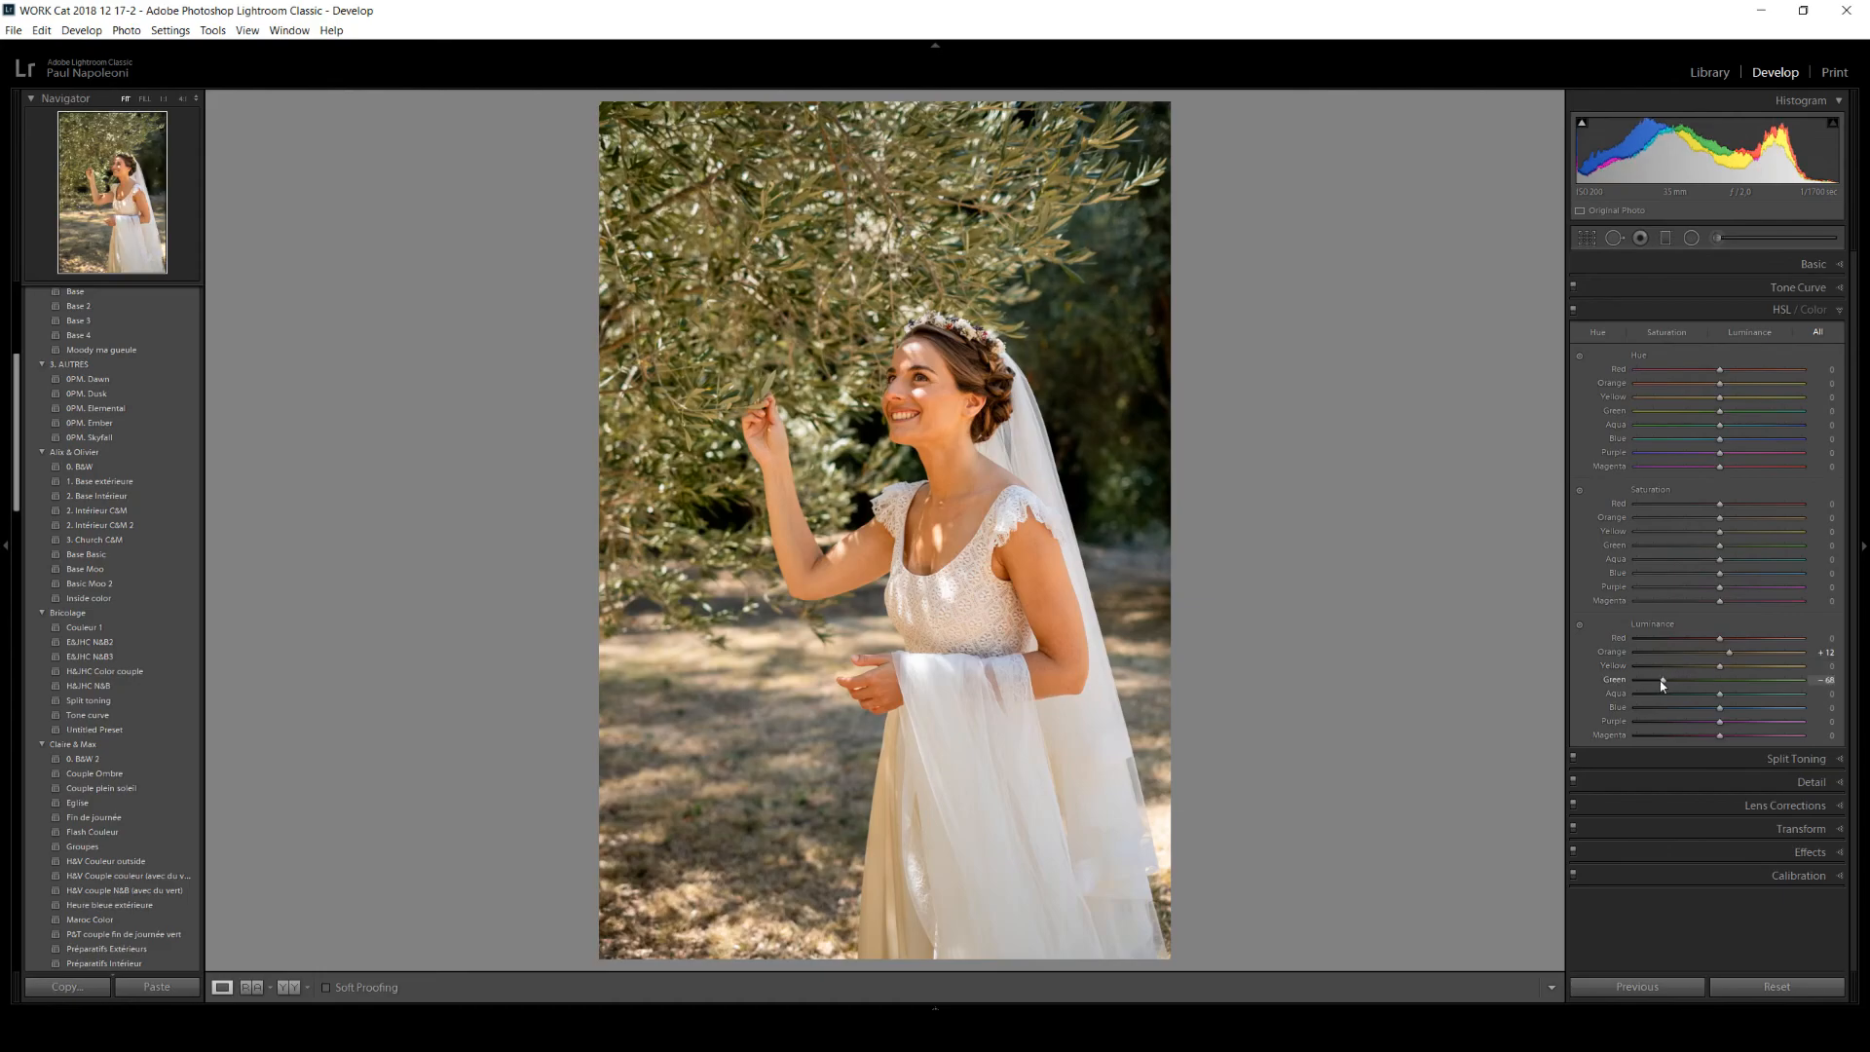
{"action": "double_click", "coordinate": [1662, 680]}
{"action": "left_click", "coordinate": [1661, 681]}
{"action": "left_click_drag", "start_coordinate": [1659, 681], "coordinate": [1657, 682]}
{"action": "left_click", "coordinate": [930, 404]}
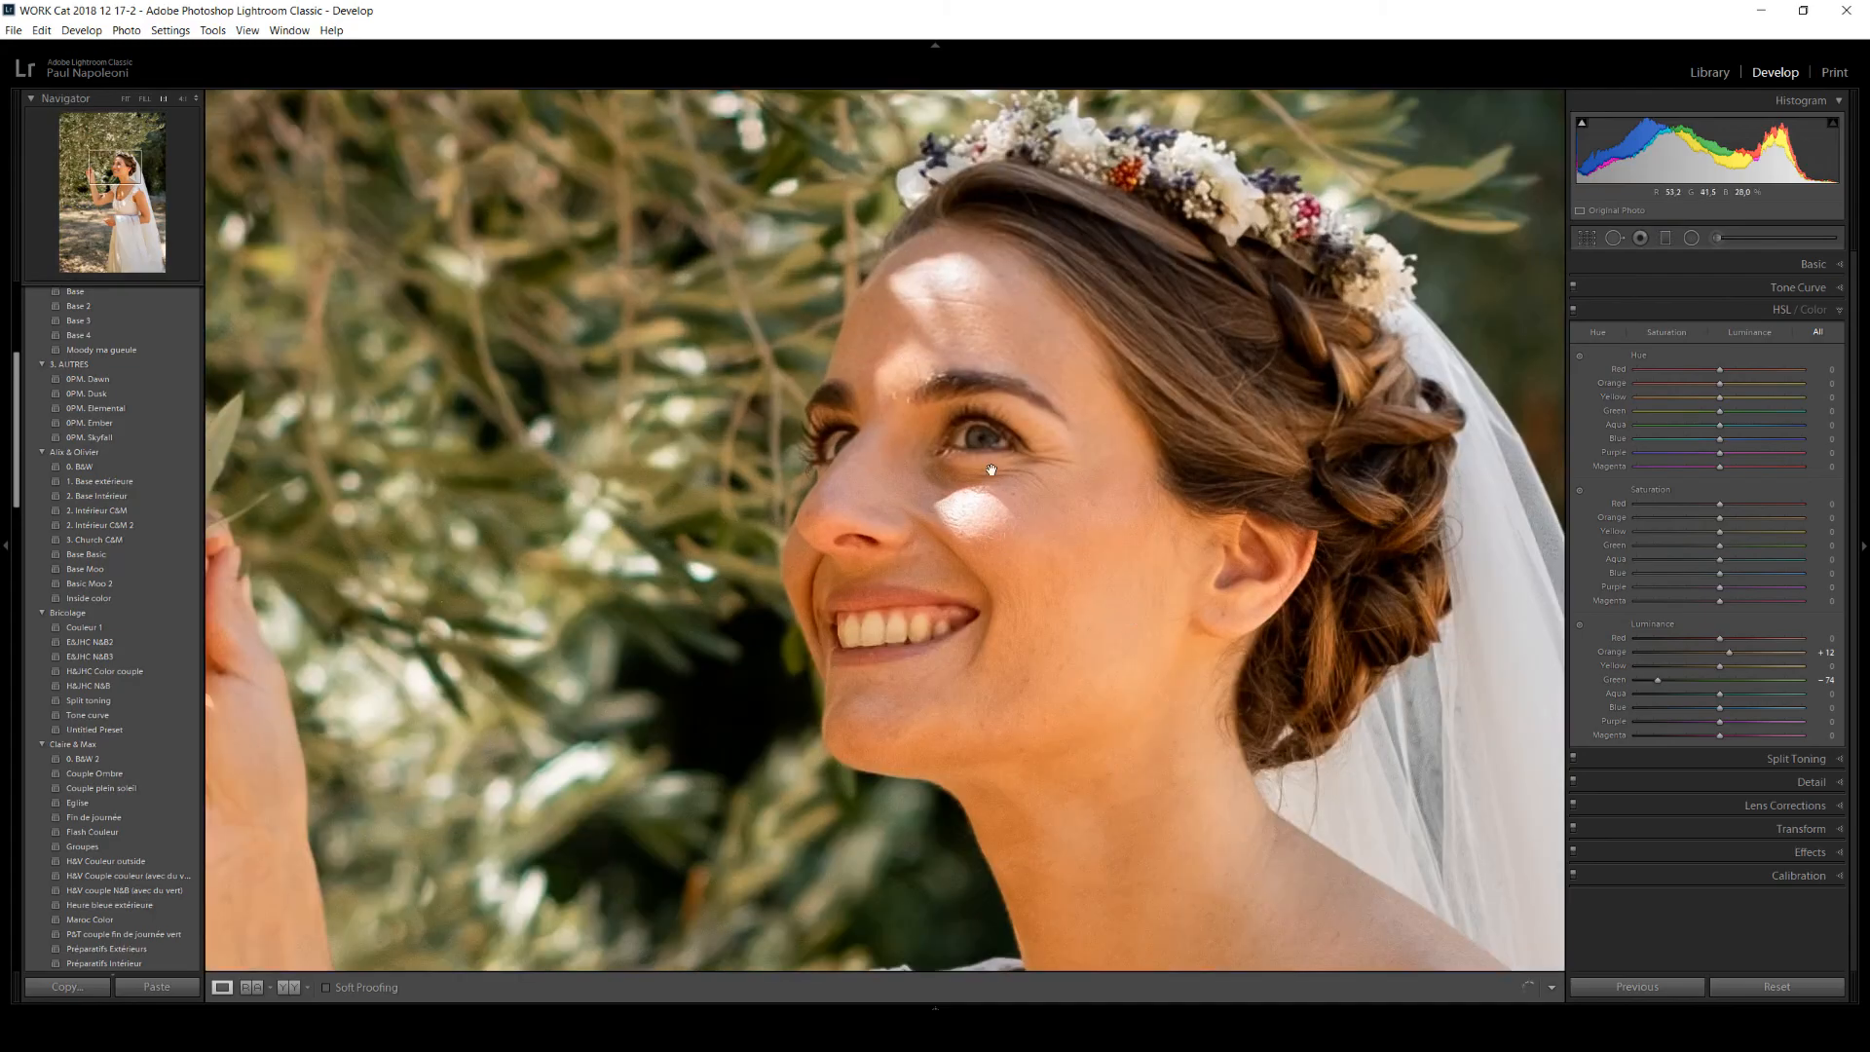
{"action": "left_click_drag", "start_coordinate": [1110, 582], "coordinate": [1048, 393]}
{"action": "left_click_drag", "start_coordinate": [1088, 675], "coordinate": [1169, 493]}
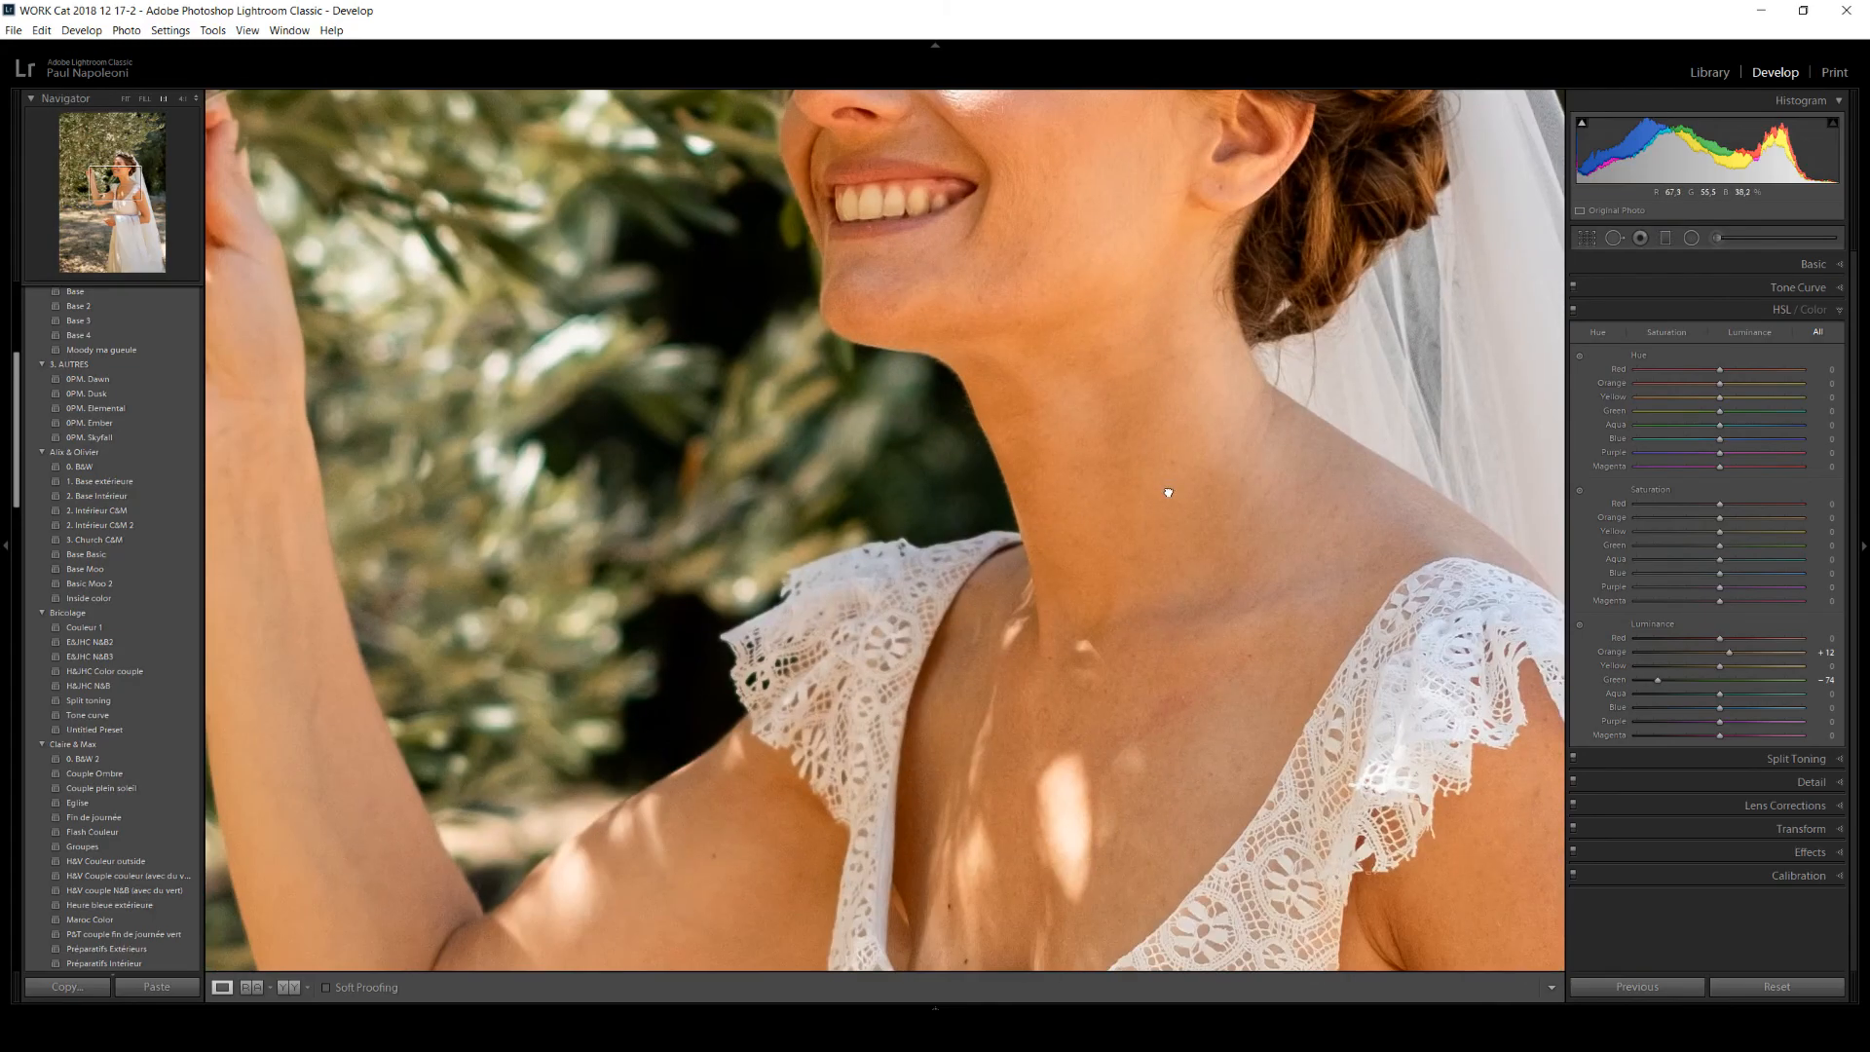
{"action": "left_click", "coordinate": [1212, 486]}
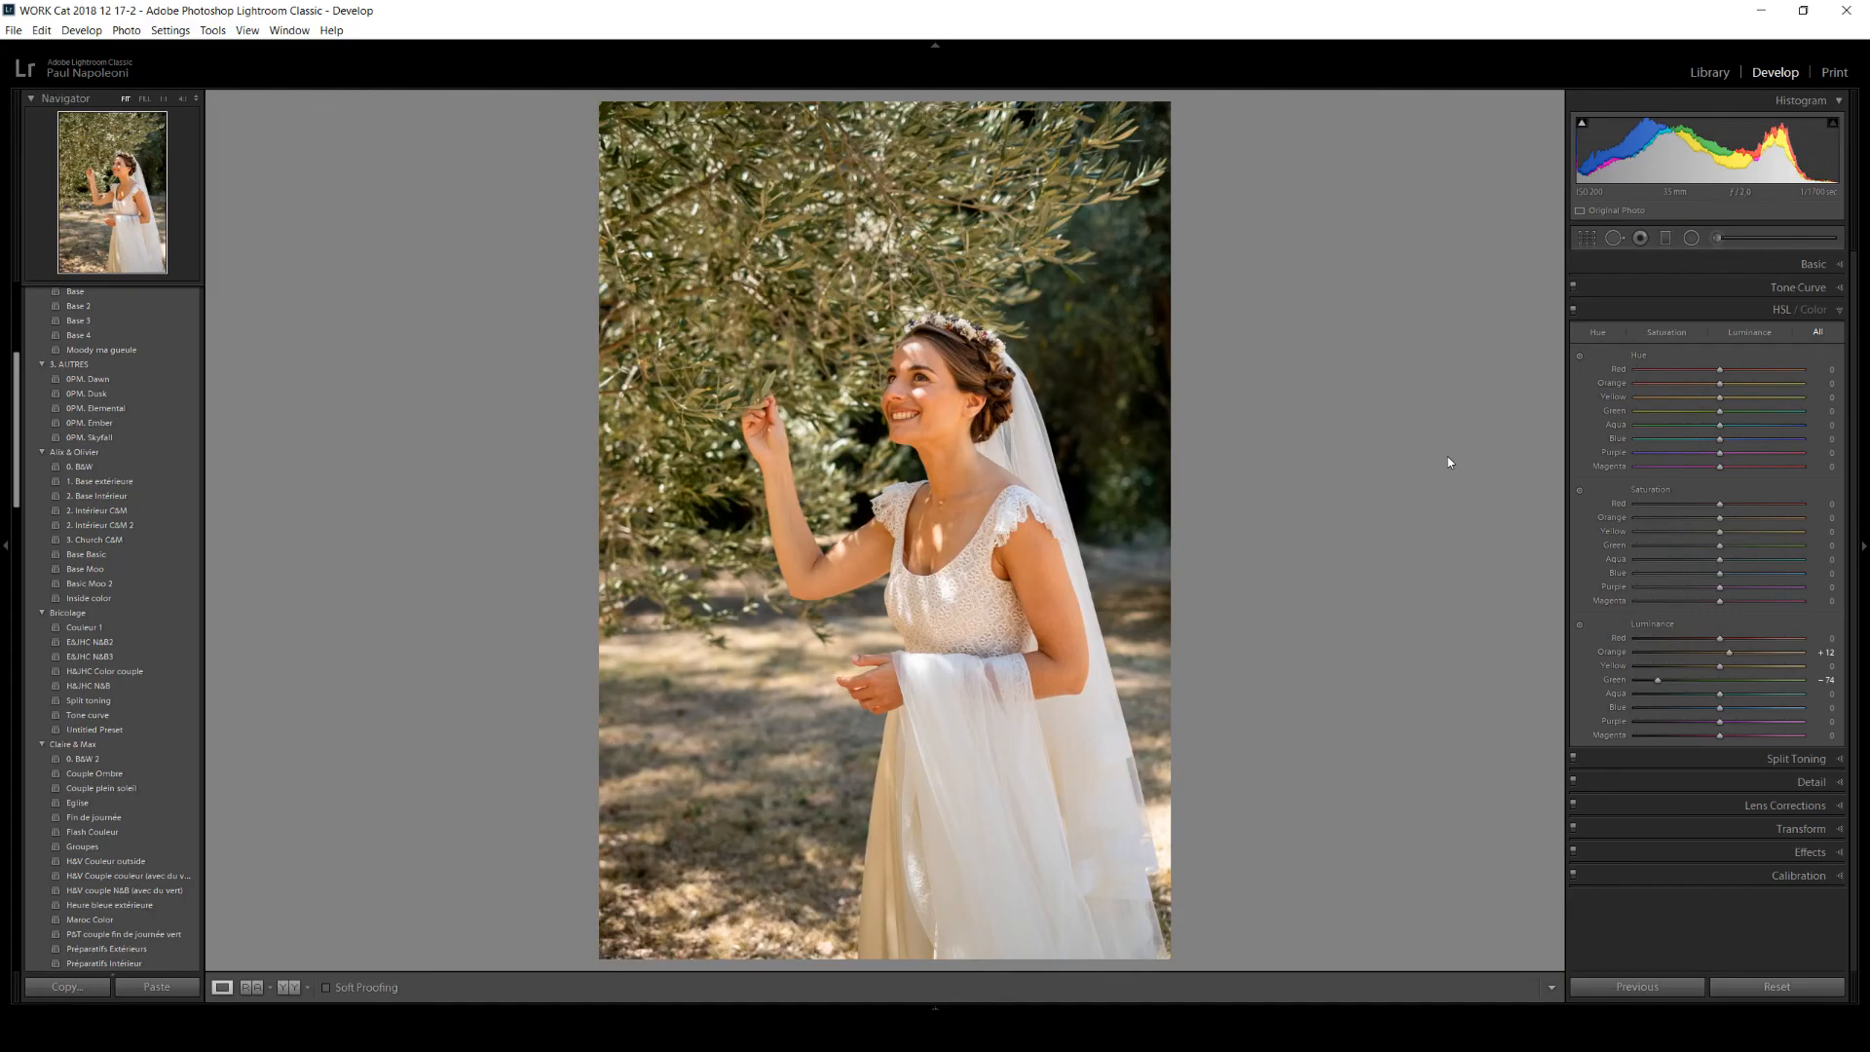